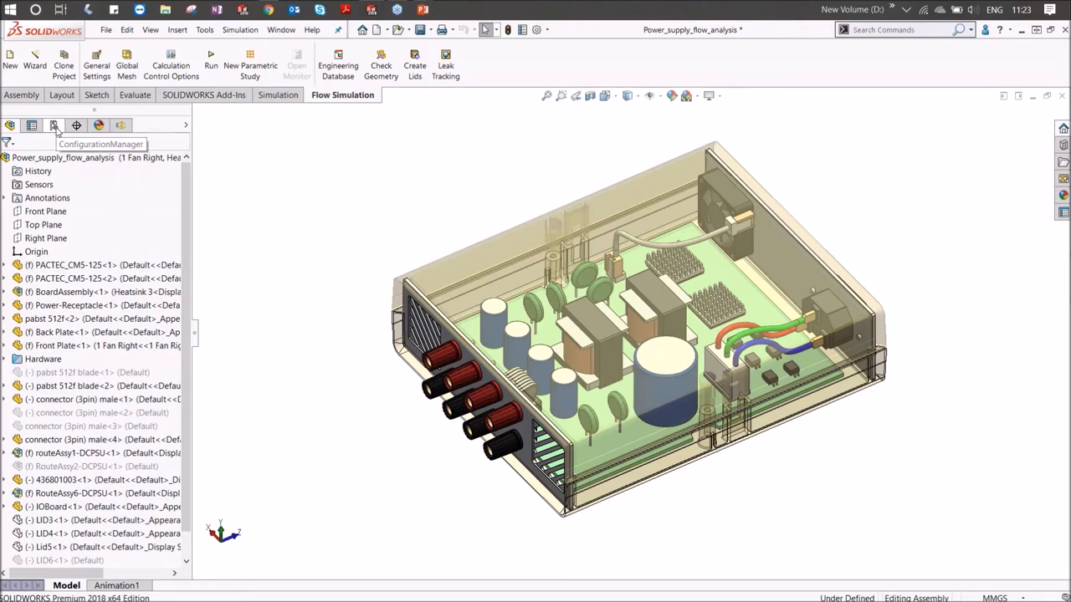
Review the assembly's configurations and display states, and return to the component tree
{"action": "left_click", "coordinate": [54, 125]}
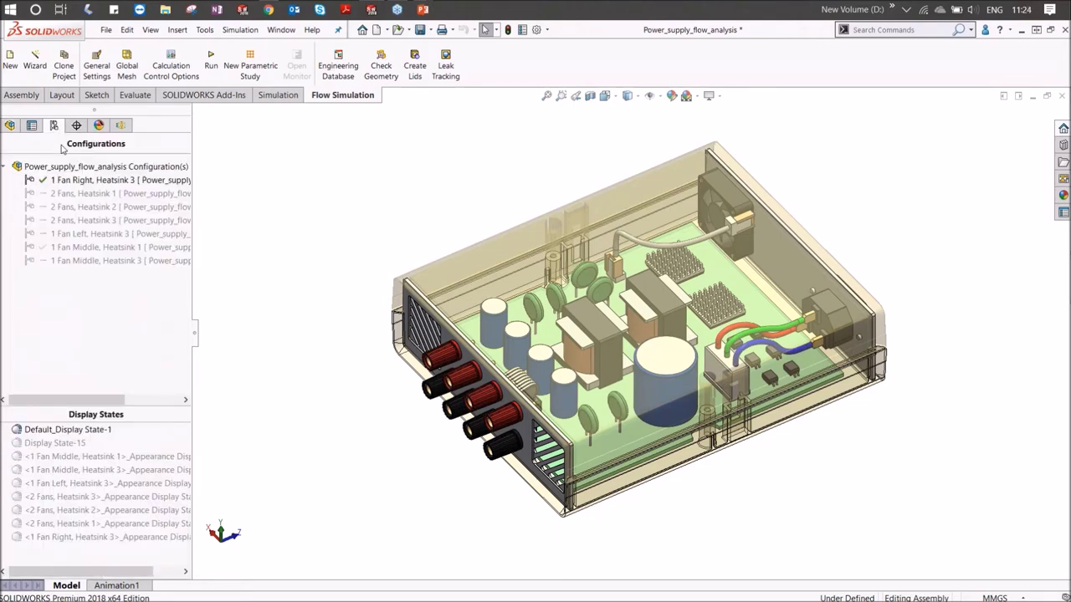
{"action": "left_click", "coordinate": [9, 125]}
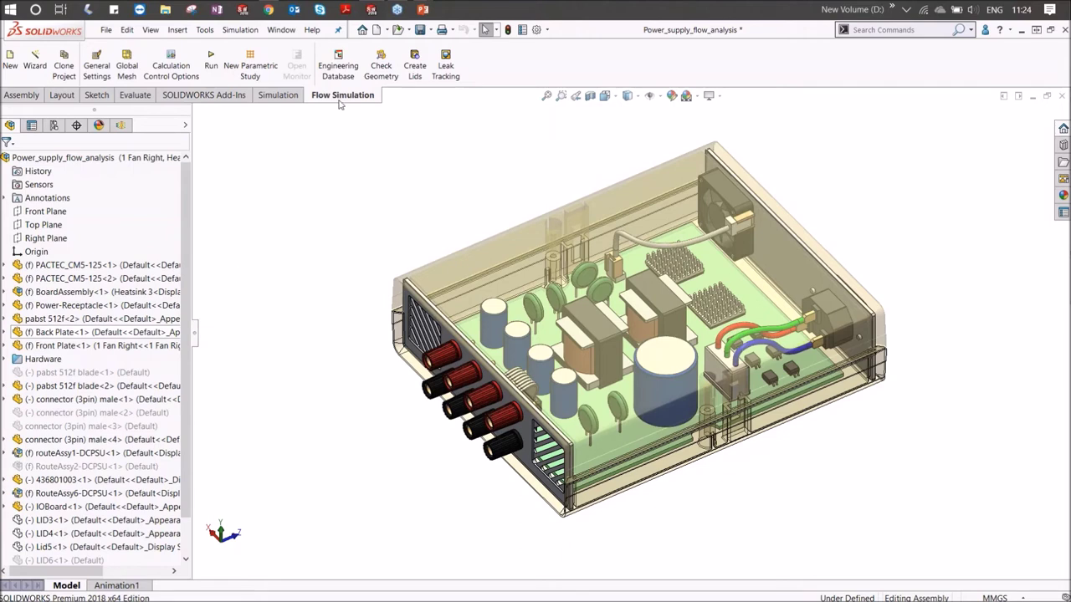
Start a new flow project with the Wizard for the current configuration and name it "HS3 - I Fan"
{"action": "left_click", "coordinate": [38, 75]}
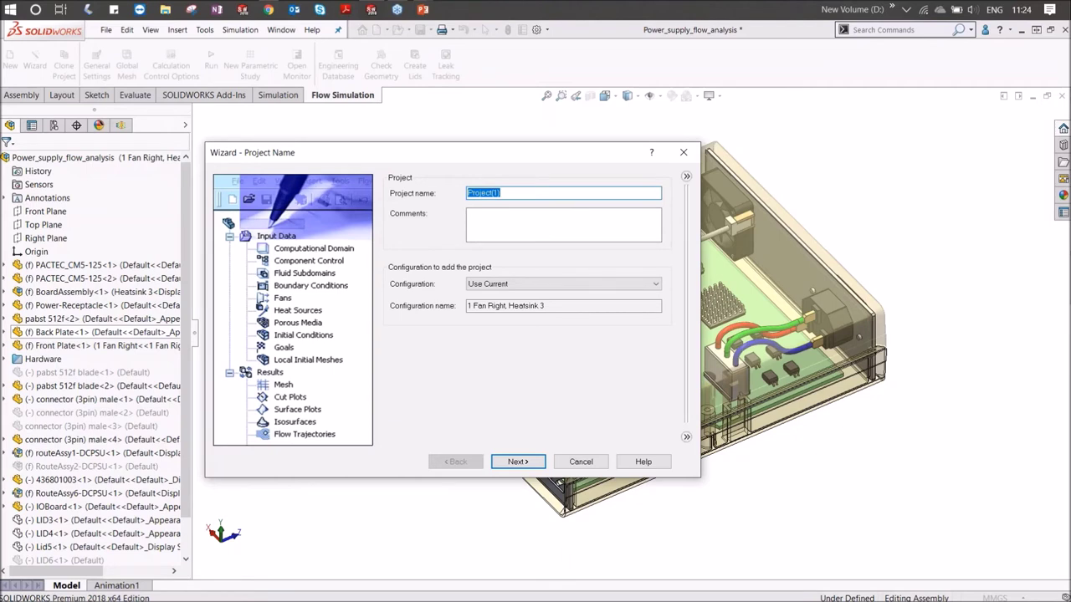
{"action": "type", "text": "HS3"}
{"action": "type", "text": " - I"}
{"action": "type", "text": " Fan"}
{"action": "left_click", "coordinate": [512, 462]}
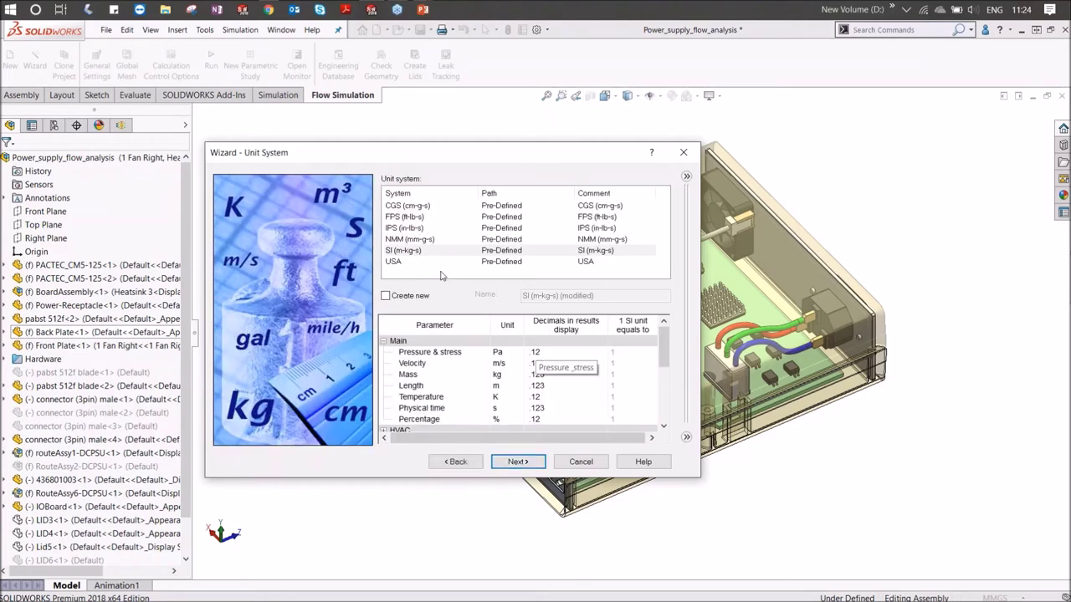
Accept SI units and set up an internal analysis with heat conduction in solids and radiation
{"action": "left_click", "coordinate": [517, 462]}
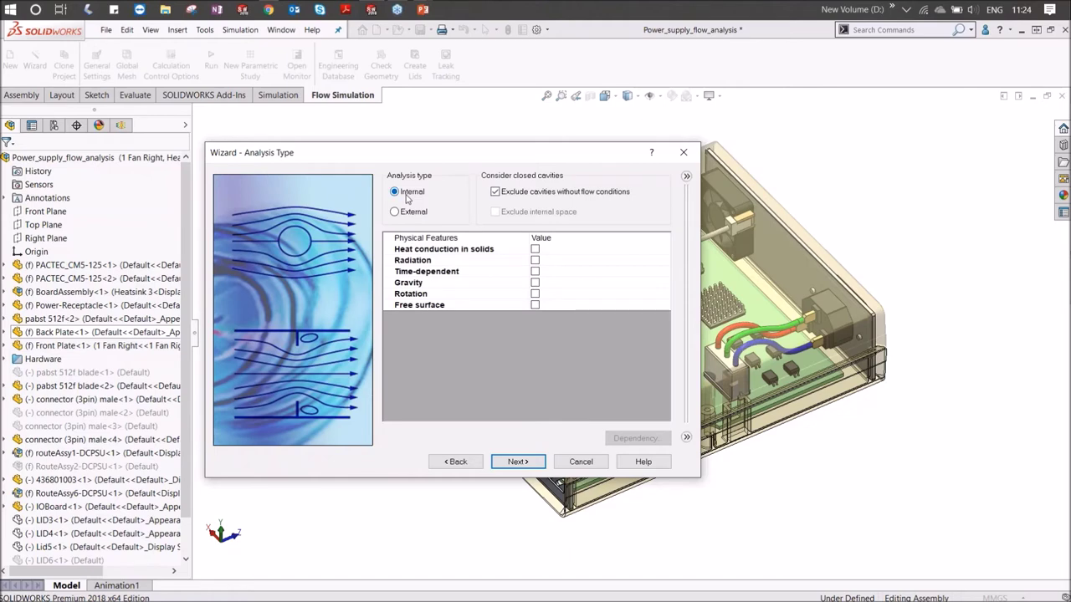
{"action": "left_click", "coordinate": [535, 250]}
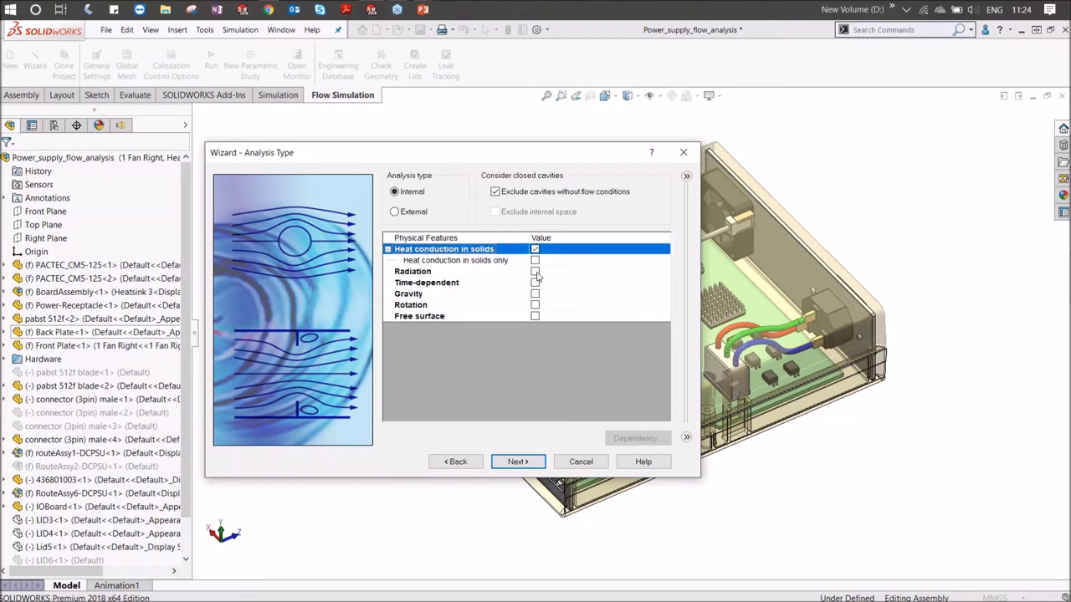
{"action": "left_click", "coordinate": [536, 272]}
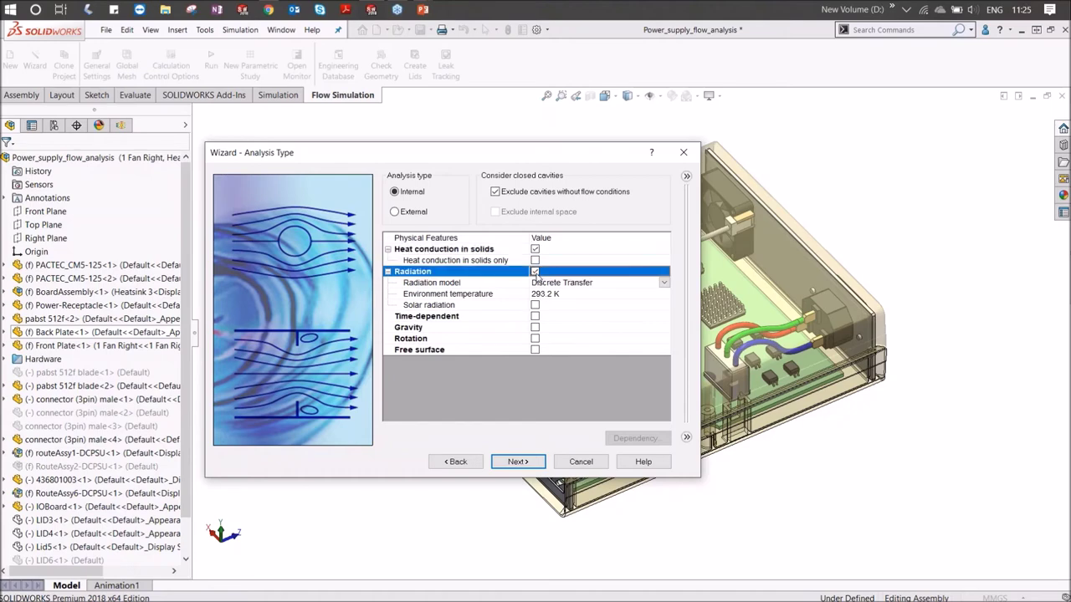
{"action": "left_click", "coordinate": [518, 461]}
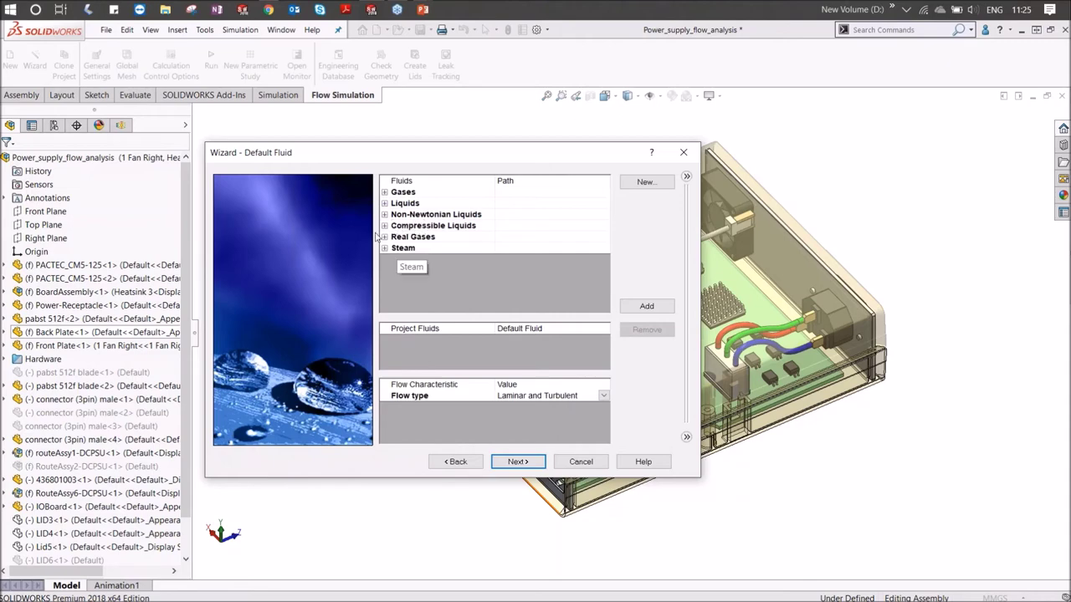
Try to continue without specifying a project fluid, and cancel the project wizard
{"action": "left_click", "coordinate": [499, 461]}
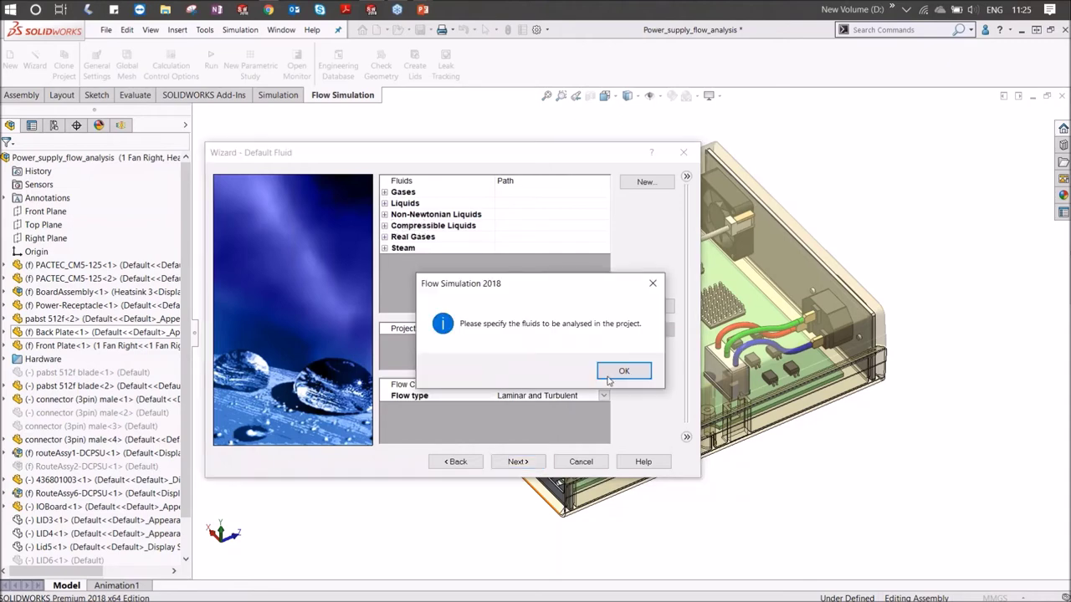
{"action": "key", "text": "Return"}
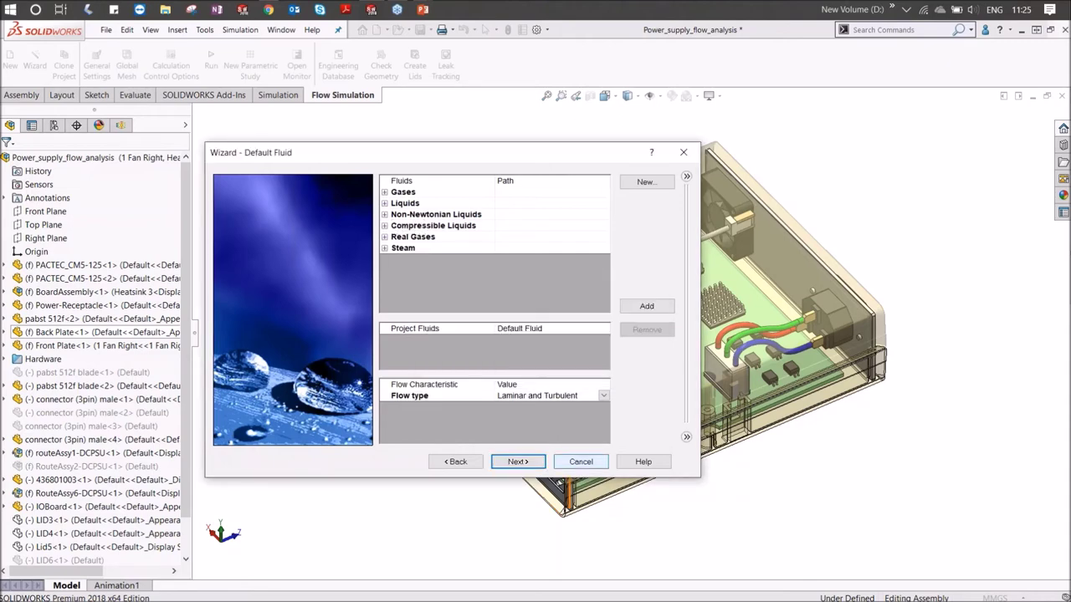
{"action": "left_click", "coordinate": [580, 462]}
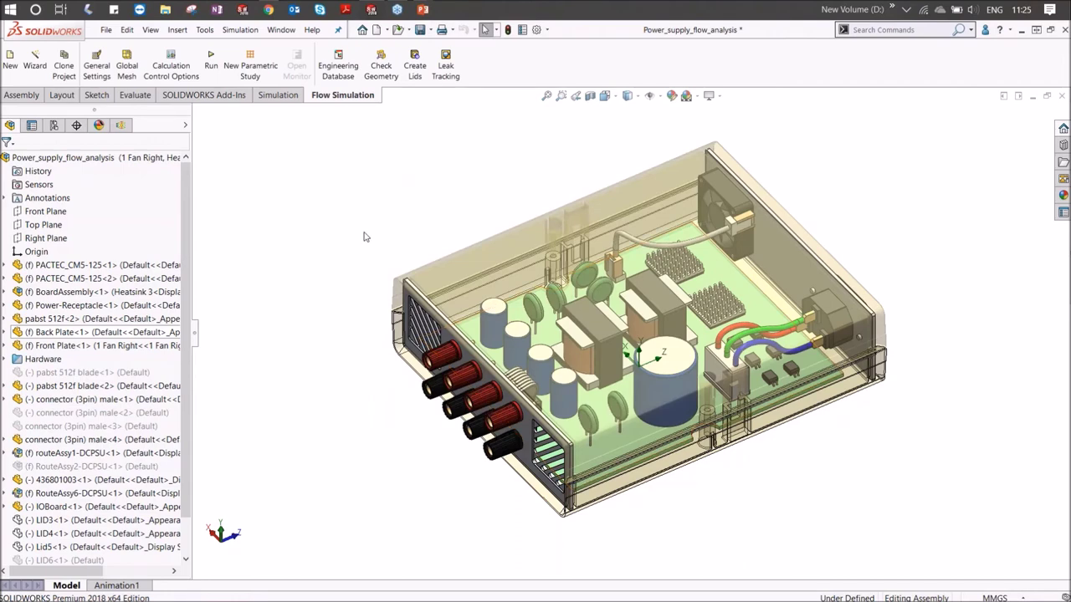
Show the flow analysis tree for 1 Fan Right, Heatsink 3, enlarge its input data area and collapse the solid materials
{"action": "left_click", "coordinate": [120, 124]}
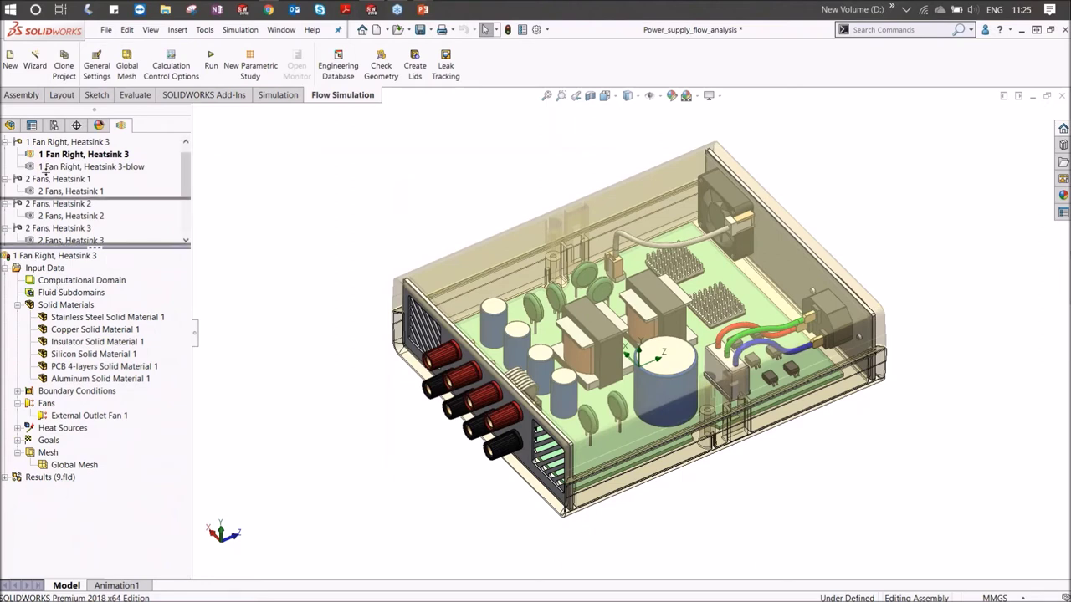
{"action": "left_click_drag", "start_coordinate": [34, 248], "coordinate": [33, 166]}
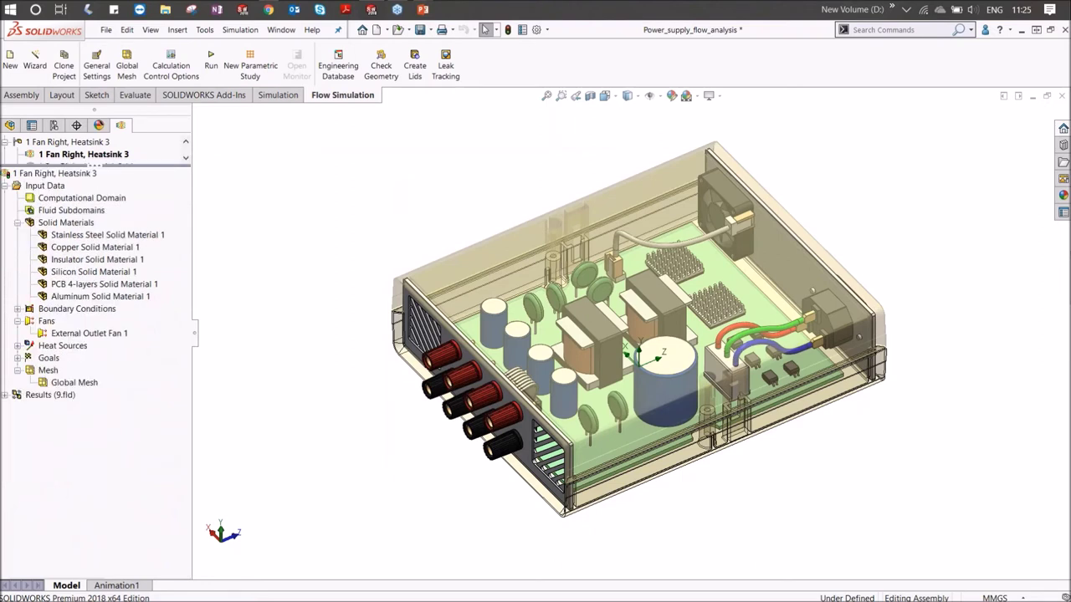
{"action": "left_click", "coordinate": [561, 97]}
{"action": "left_click", "coordinate": [18, 222]}
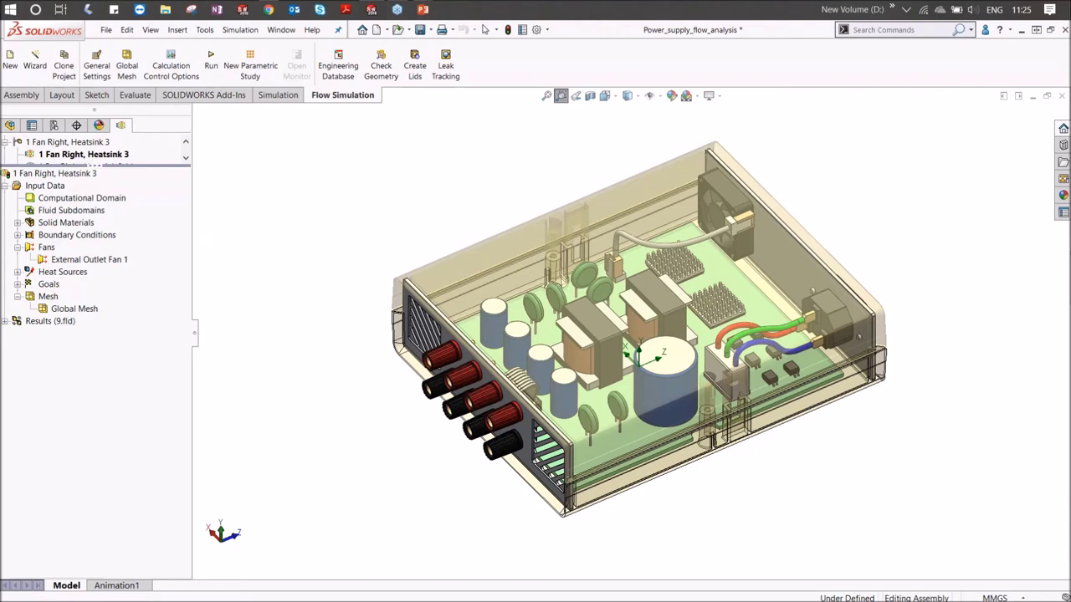
{"action": "left_click", "coordinate": [561, 95]}
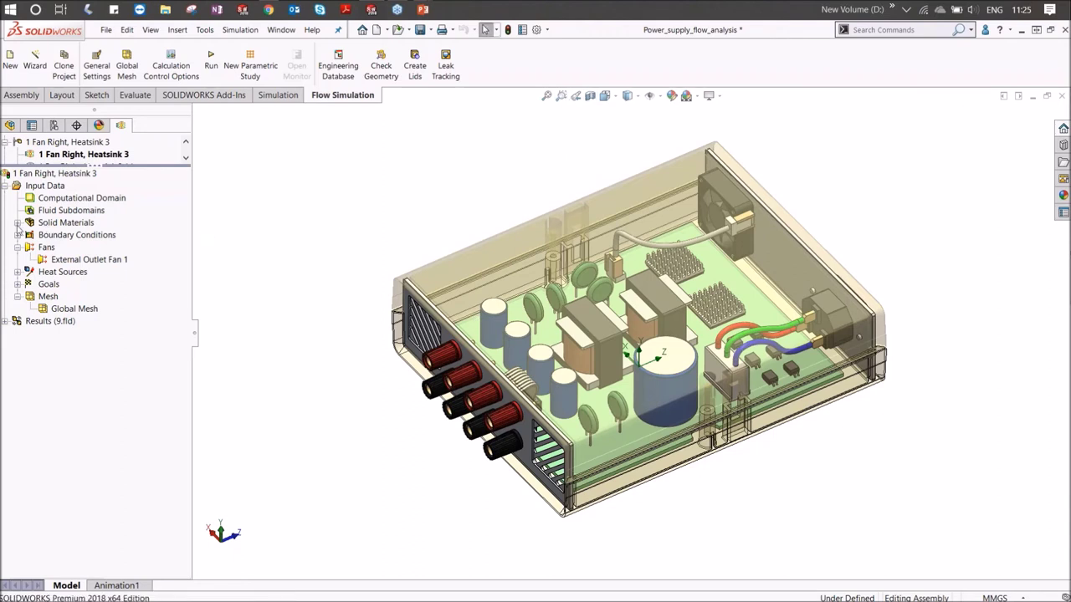
List the project's solid materials and highlight the components assigned to the stainless steel and copper ones
{"action": "left_click", "coordinate": [17, 223]}
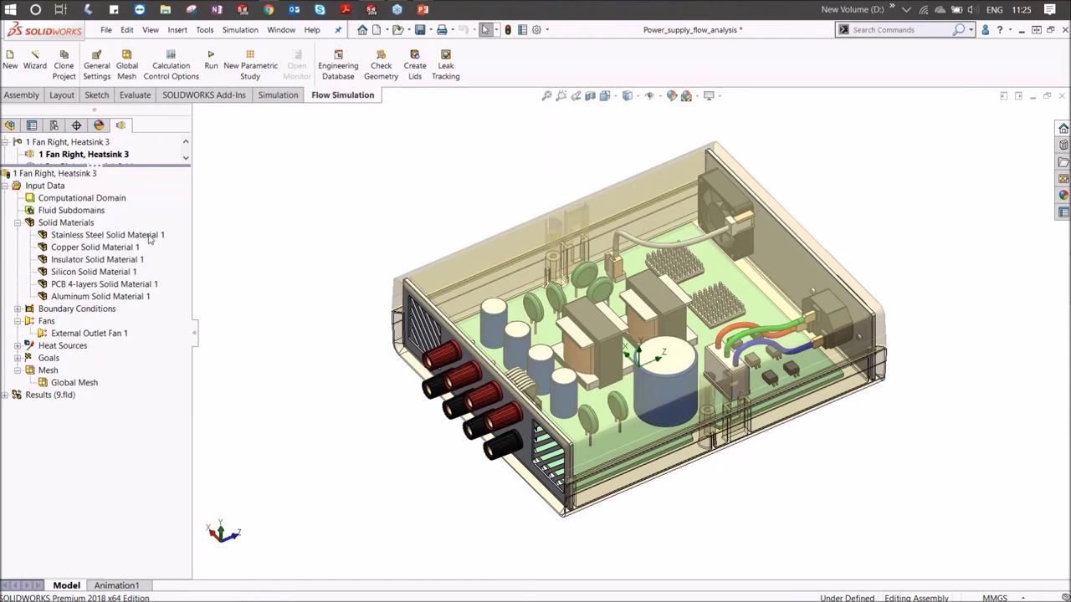
{"action": "left_click", "coordinate": [95, 235]}
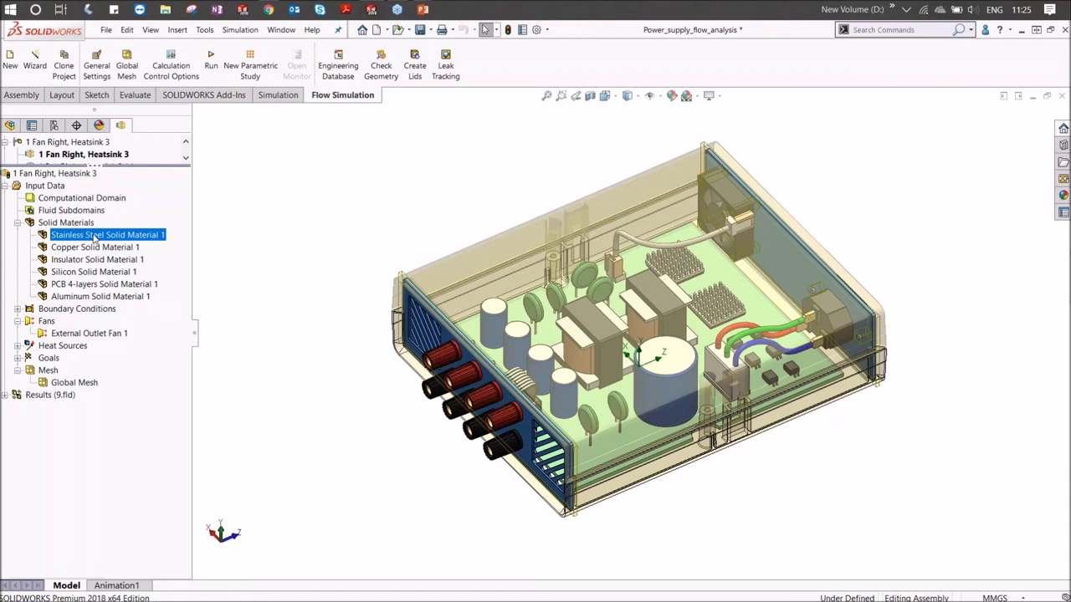
{"action": "left_click", "coordinate": [94, 248]}
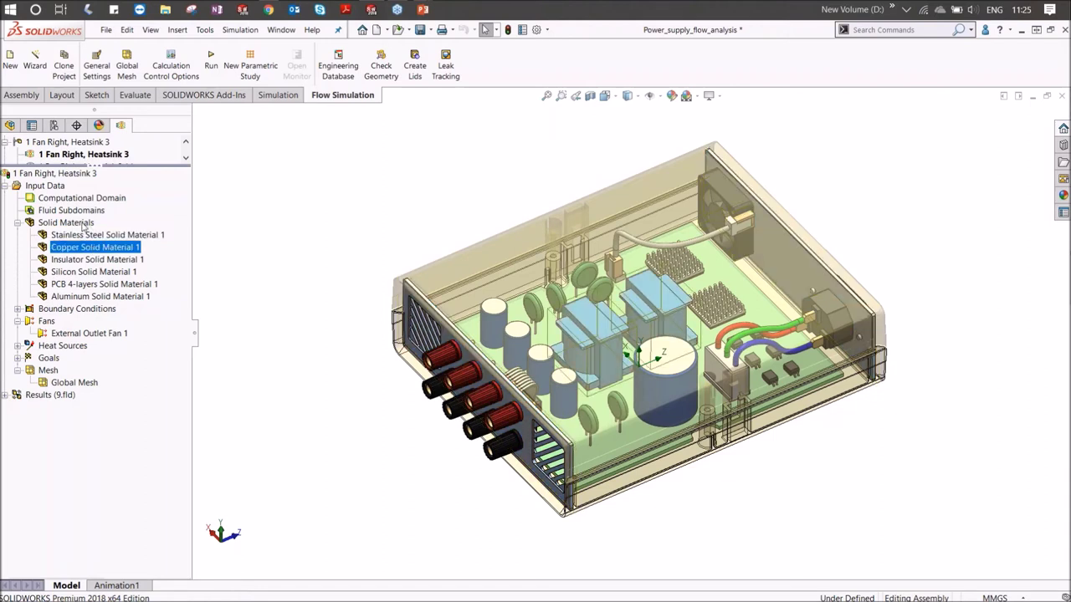
Open a new solid material definition, browse the pre-defined alloys and close it without choosing a material
{"action": "right_click", "coordinate": [84, 224]}
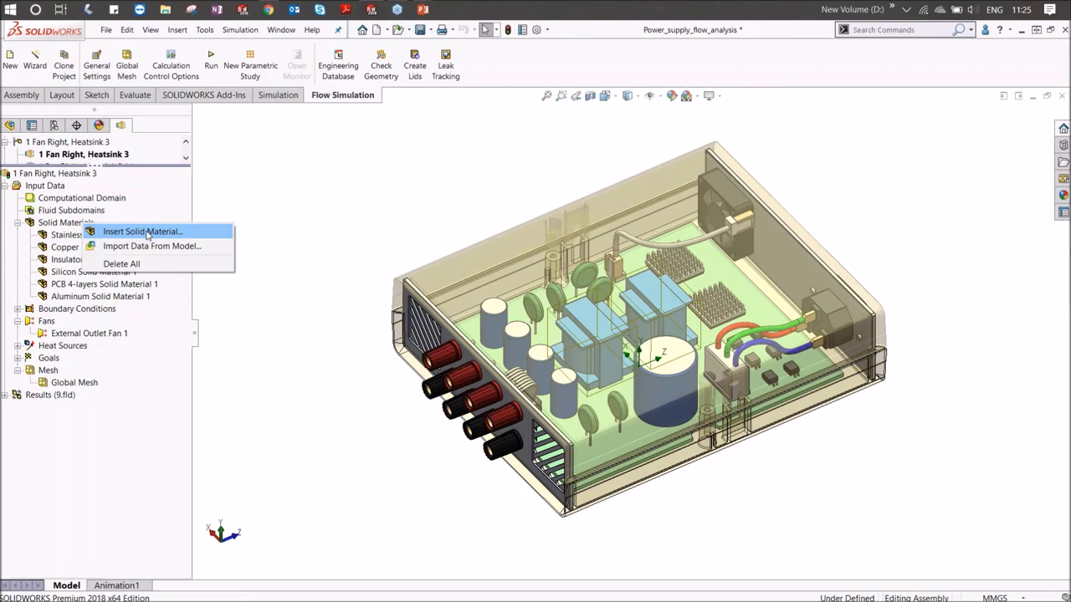
{"action": "left_click", "coordinate": [147, 235]}
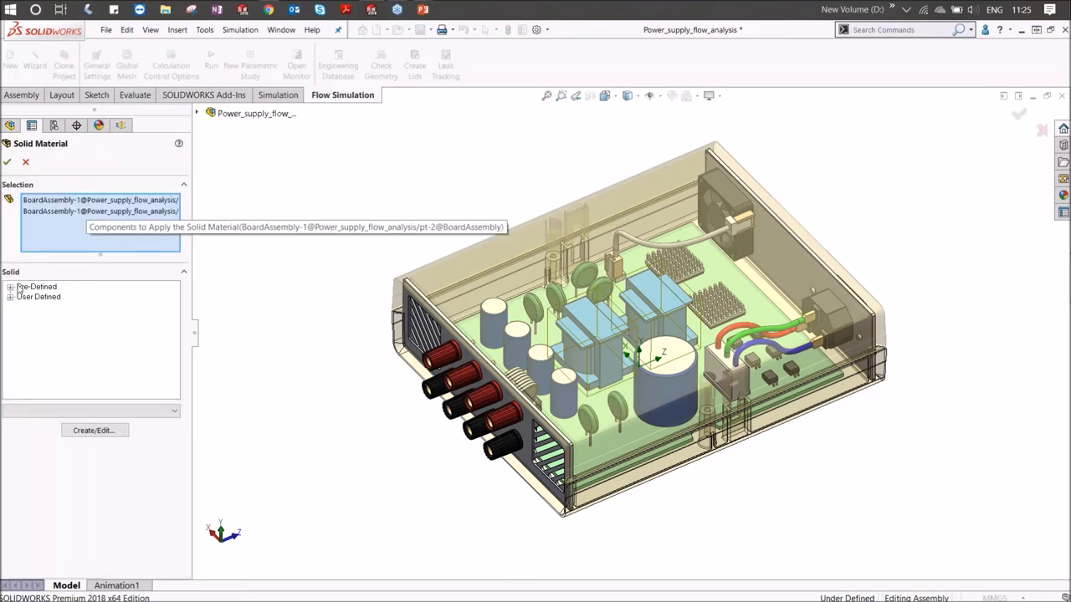
{"action": "left_click", "coordinate": [9, 287]}
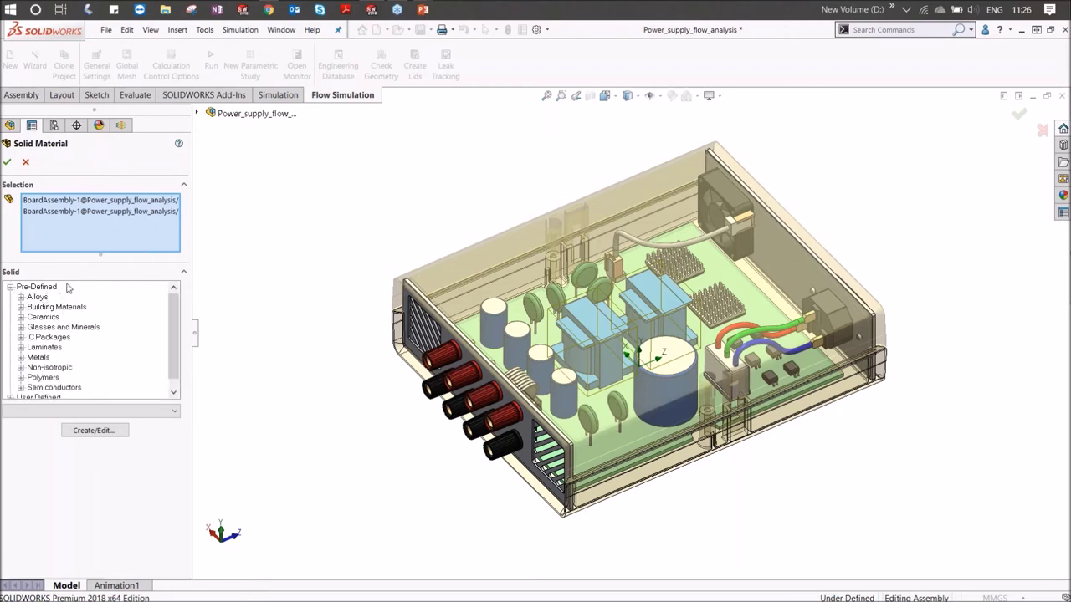
{"action": "left_click", "coordinate": [21, 297]}
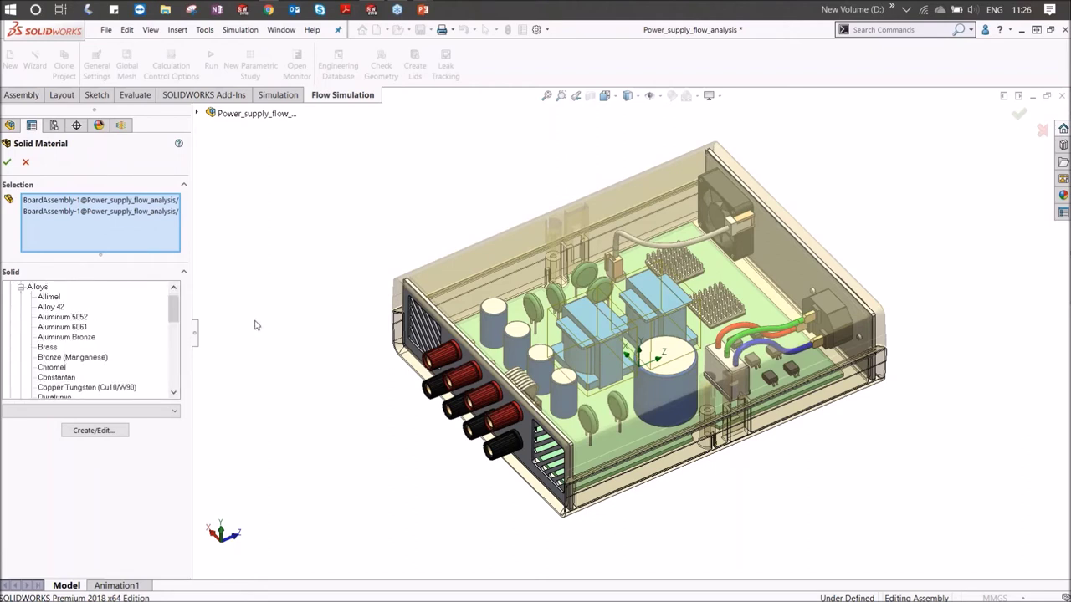
{"action": "left_click_drag", "start_coordinate": [176, 308], "coordinate": [176, 340]}
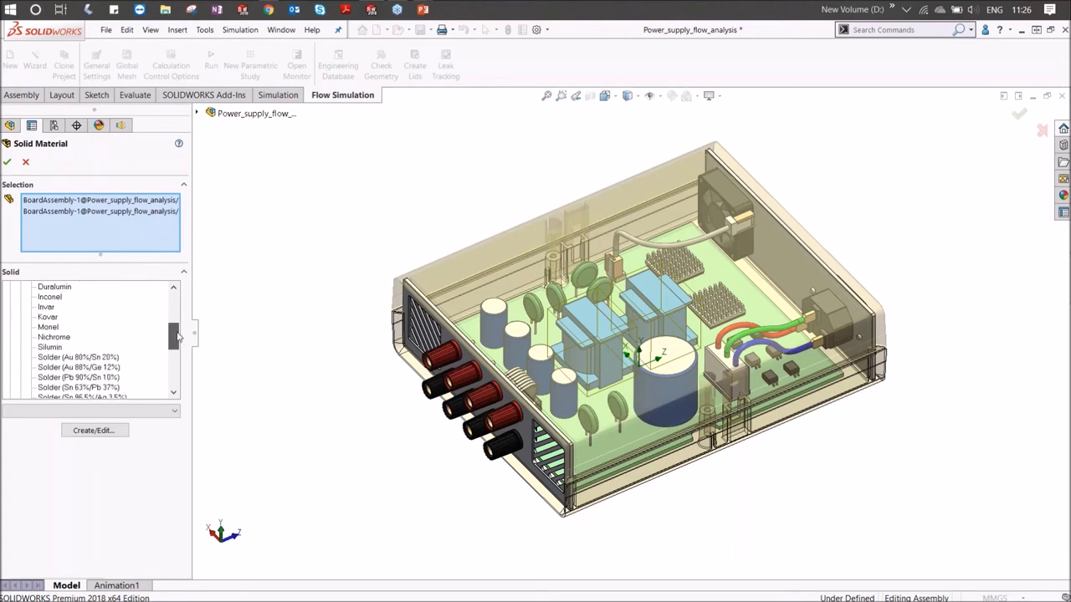
{"action": "left_click", "coordinate": [7, 161]}
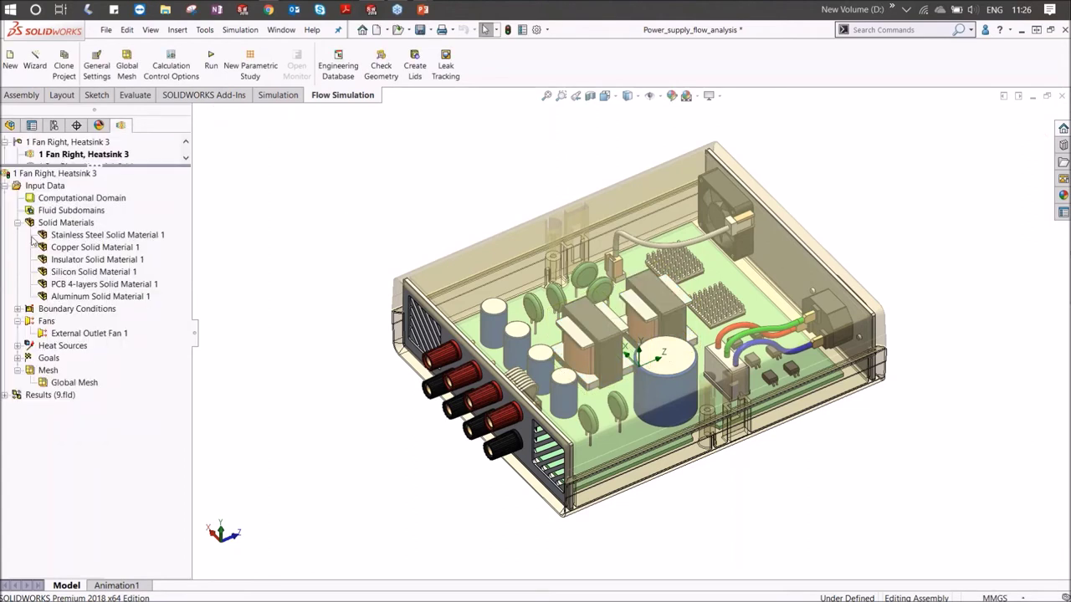
Highlight the component with the PCB 4-layers material, examine the circuit board up close and show the whole assembly
{"action": "left_click", "coordinate": [117, 285]}
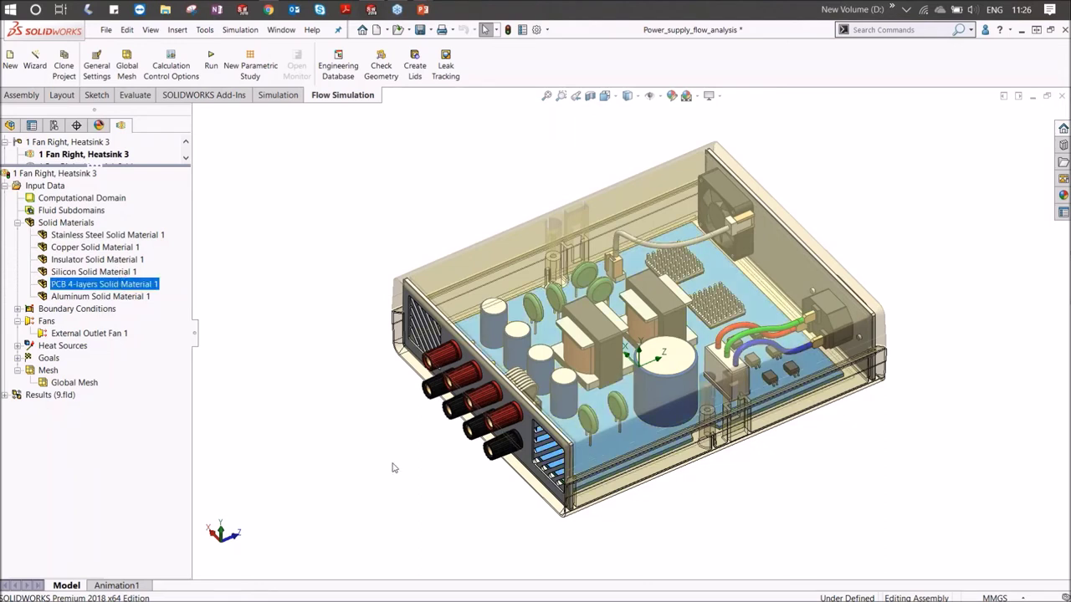
{"action": "middle_click_drag", "start_coordinate": [394, 468], "coordinate": [418, 375]}
{"action": "scroll", "coordinate": [423, 377], "scroll_direction": "down", "scroll_amount": 4}
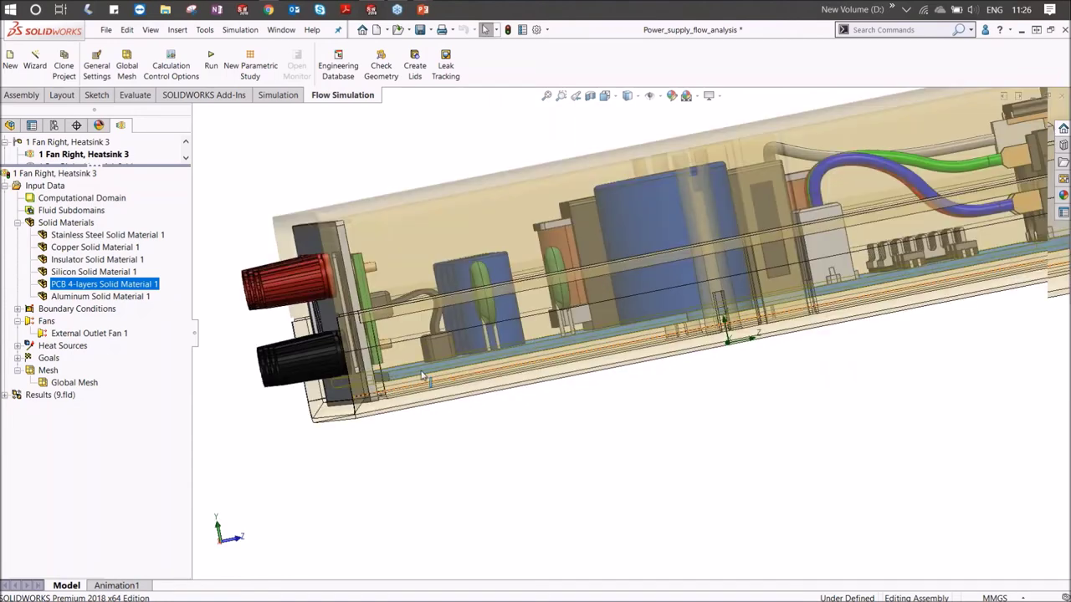
{"action": "scroll", "coordinate": [423, 376], "scroll_direction": "down", "scroll_amount": 4}
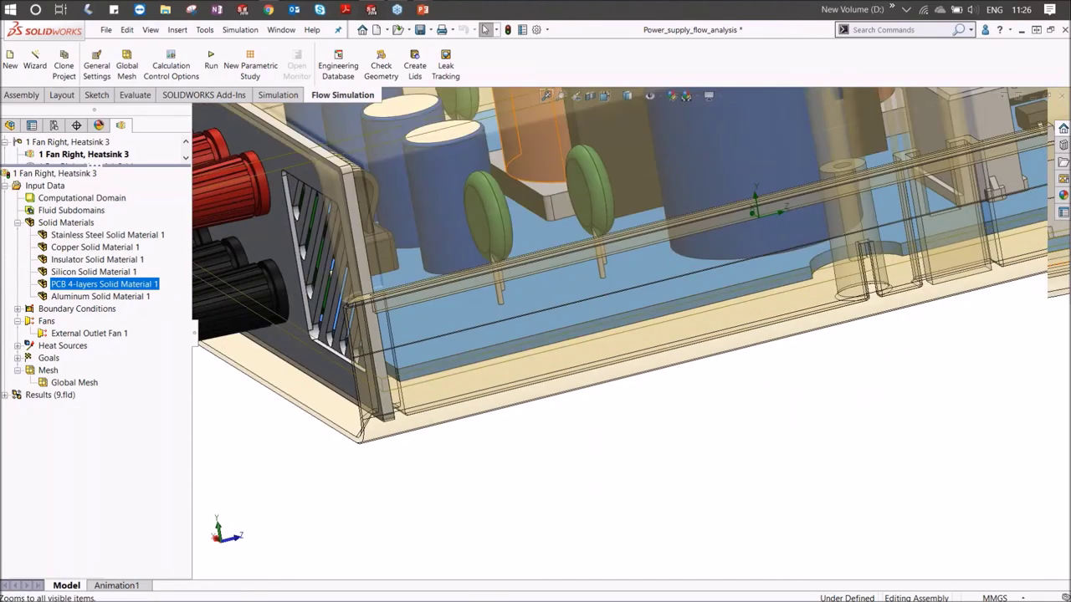
{"action": "left_click", "coordinate": [547, 96]}
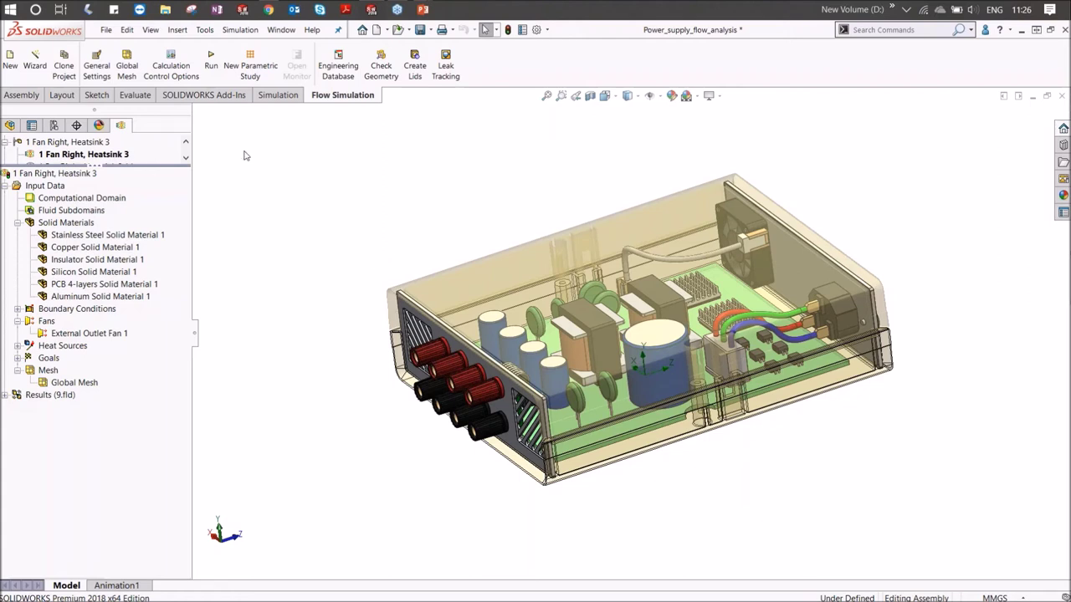
Open the Engineering Database and view the item properties of the 2S2P printed circuit board
{"action": "left_click", "coordinate": [336, 66]}
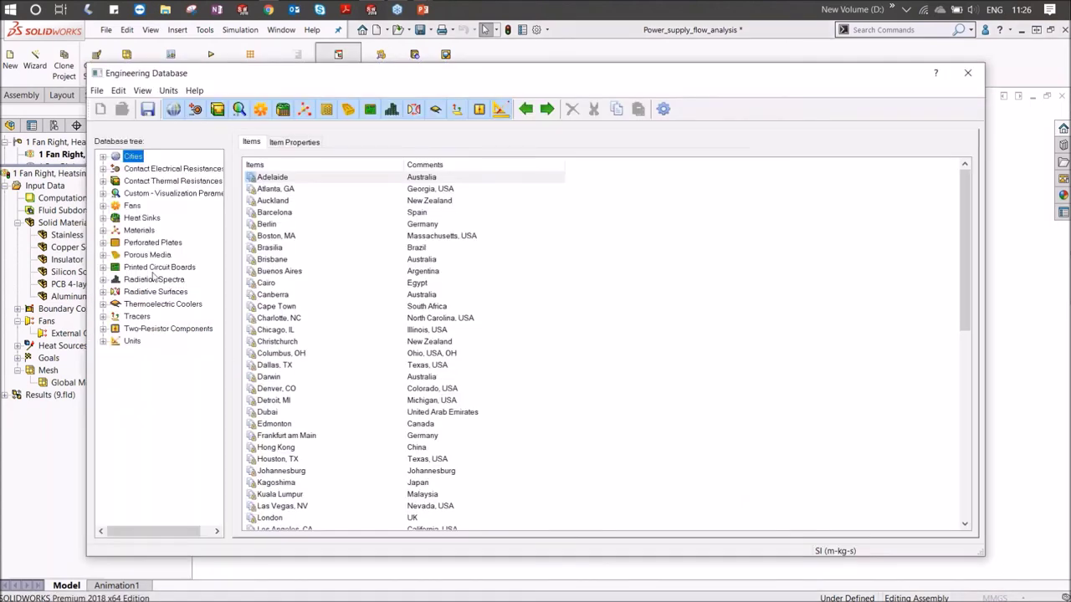
{"action": "left_click", "coordinate": [156, 268]}
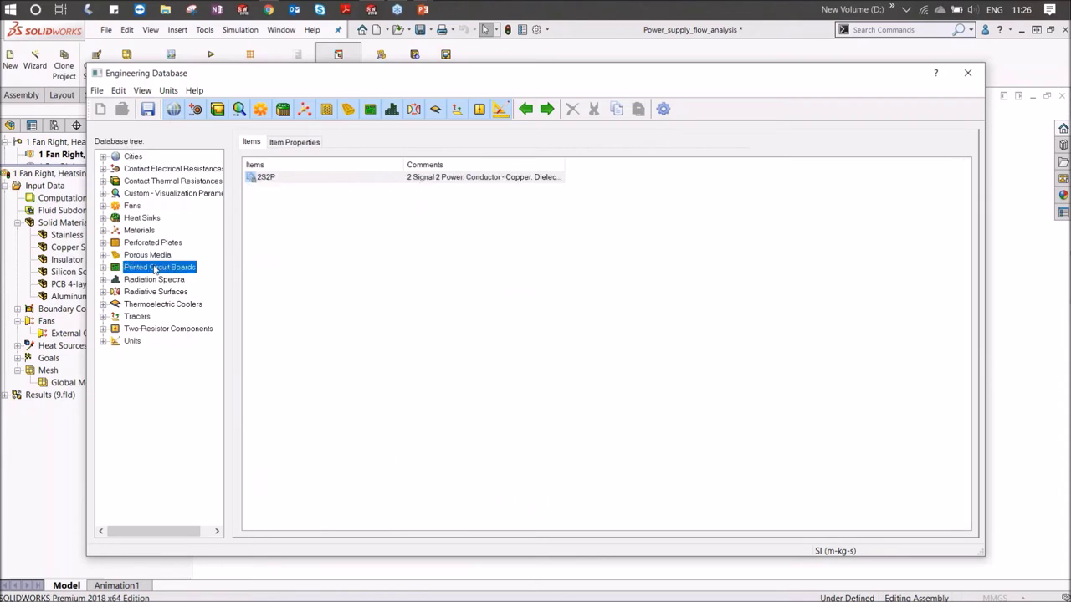
{"action": "left_click", "coordinate": [280, 179]}
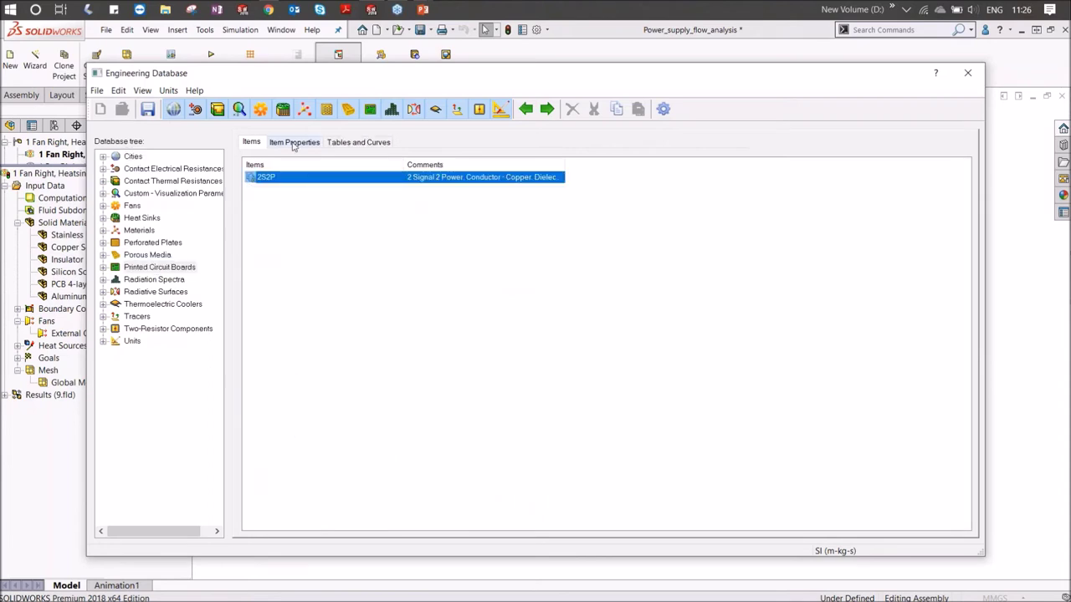
{"action": "left_click", "coordinate": [293, 143]}
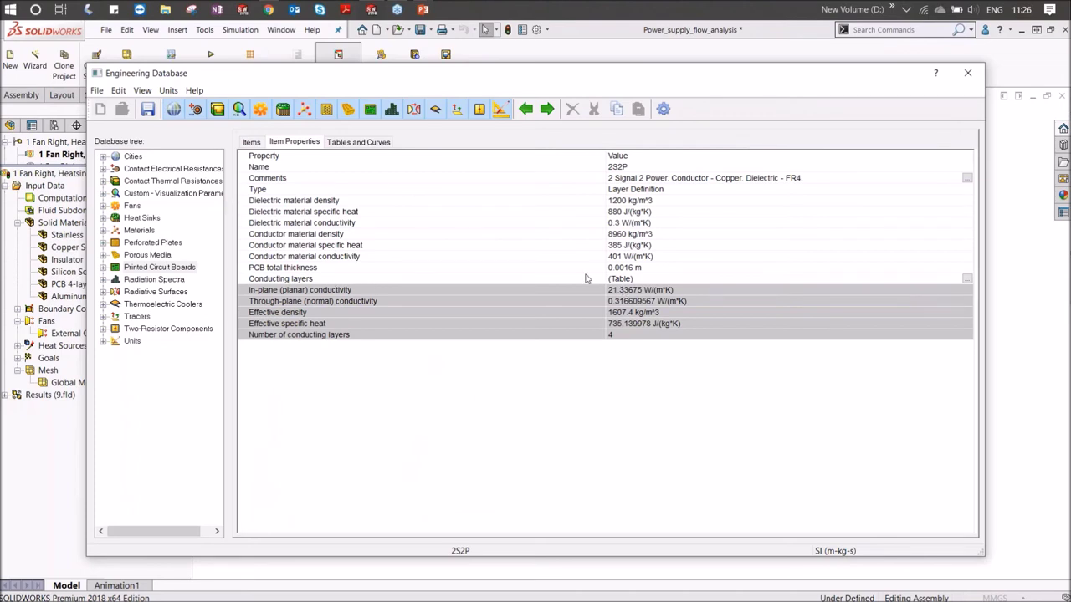
Examine the conducting layers table of the 2S2P board and return to its item properties
{"action": "left_click", "coordinate": [627, 279]}
{"action": "left_click", "coordinate": [359, 144]}
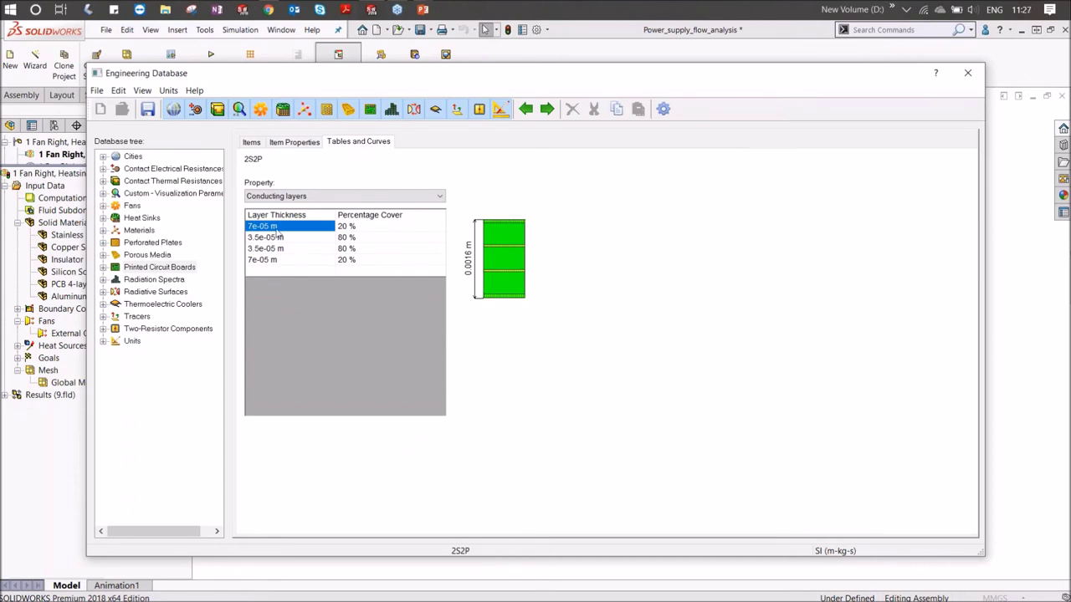
{"action": "left_click", "coordinate": [324, 196]}
{"action": "left_click", "coordinate": [318, 209]}
{"action": "left_click", "coordinate": [296, 142]}
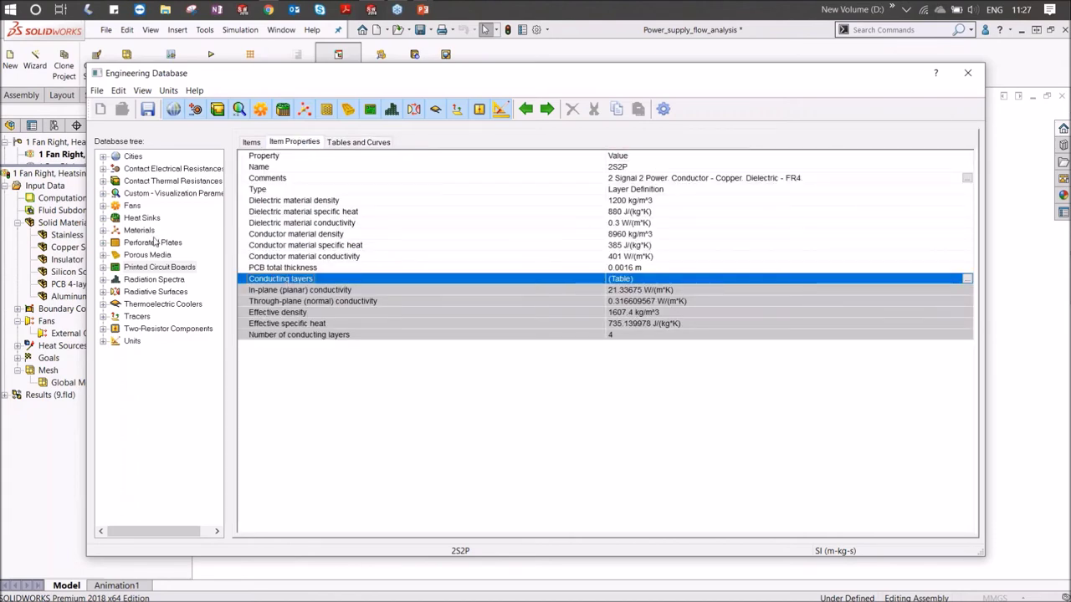
Browse the pre-defined and user-defined heat sinks in the database and view the item properties of HeatSink-1
{"action": "left_click", "coordinate": [135, 219]}
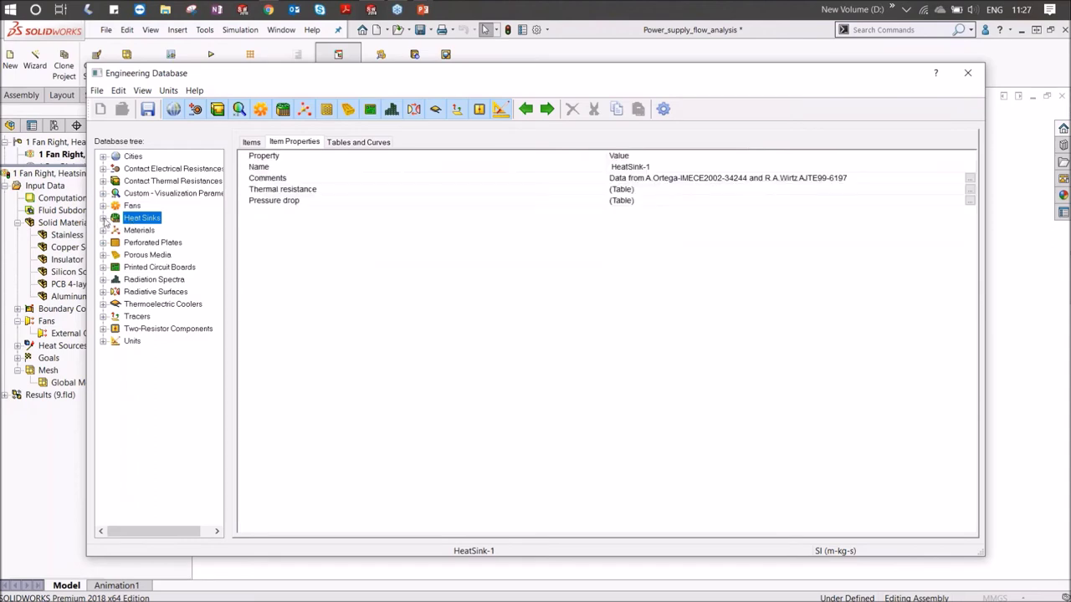
{"action": "left_click", "coordinate": [104, 218]}
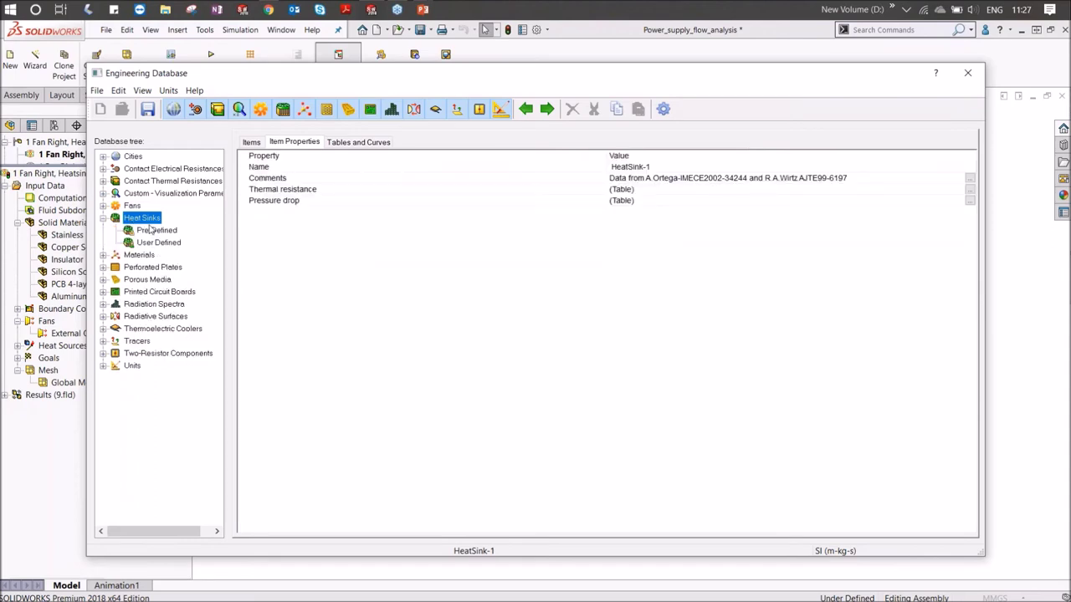
{"action": "left_click", "coordinate": [251, 142]}
{"action": "double_click", "coordinate": [276, 176]}
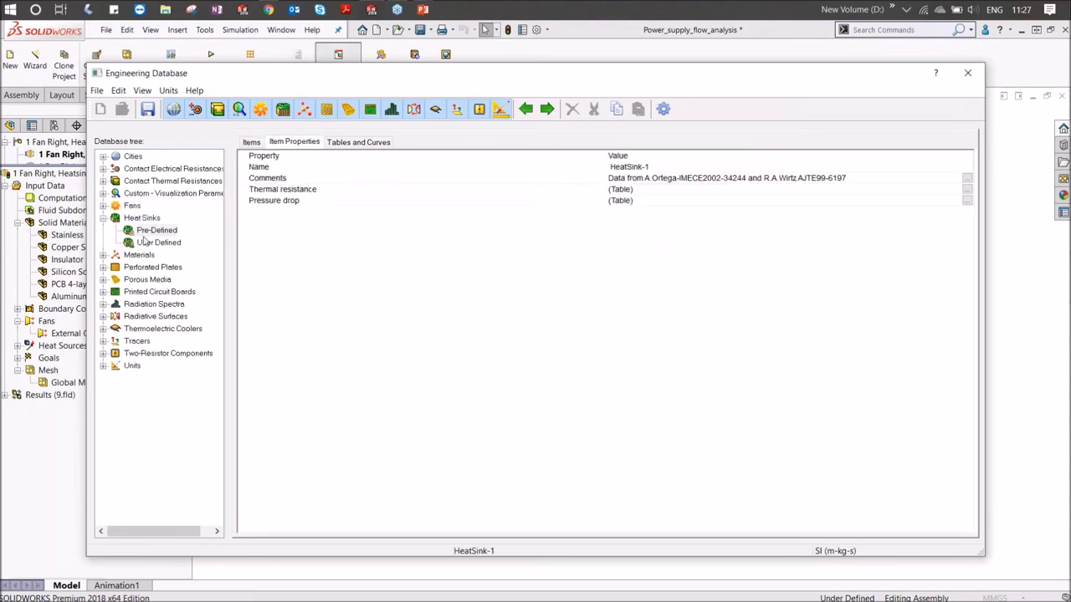
{"action": "left_click", "coordinate": [167, 243]}
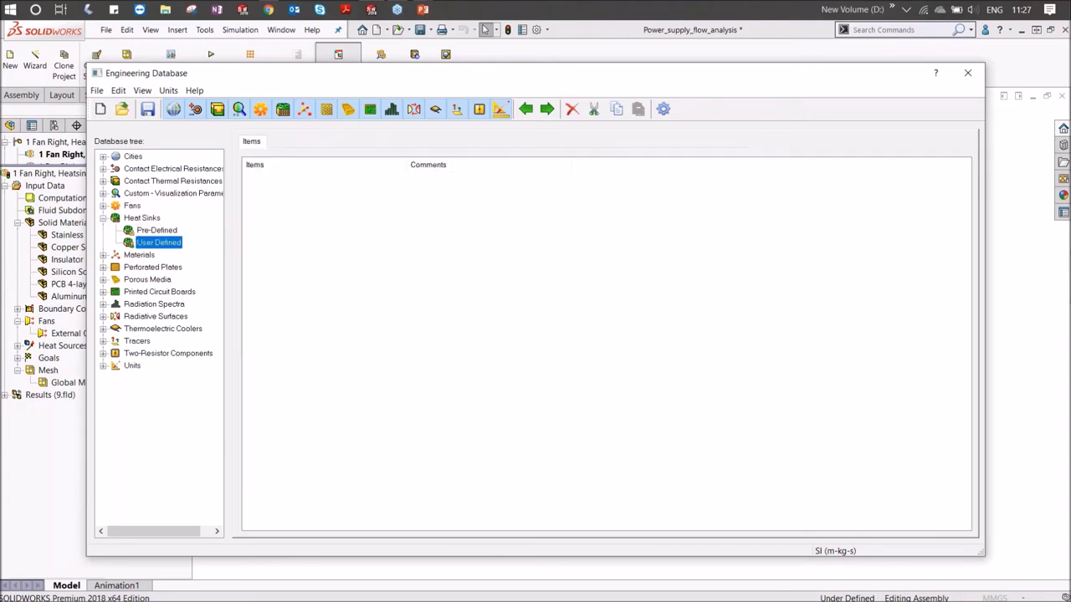
{"action": "left_click", "coordinate": [103, 218]}
List the pre-defined axial AC fans from Comair Rotron in the Full Speed category
{"action": "left_click", "coordinate": [103, 205]}
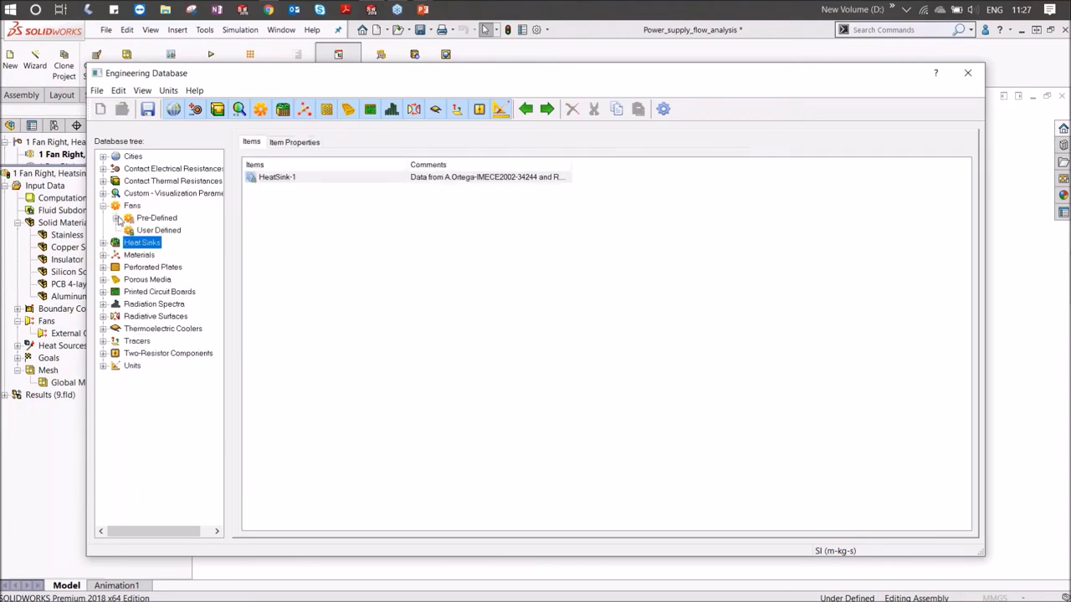
{"action": "left_click", "coordinate": [117, 217]}
{"action": "left_click", "coordinate": [158, 230]}
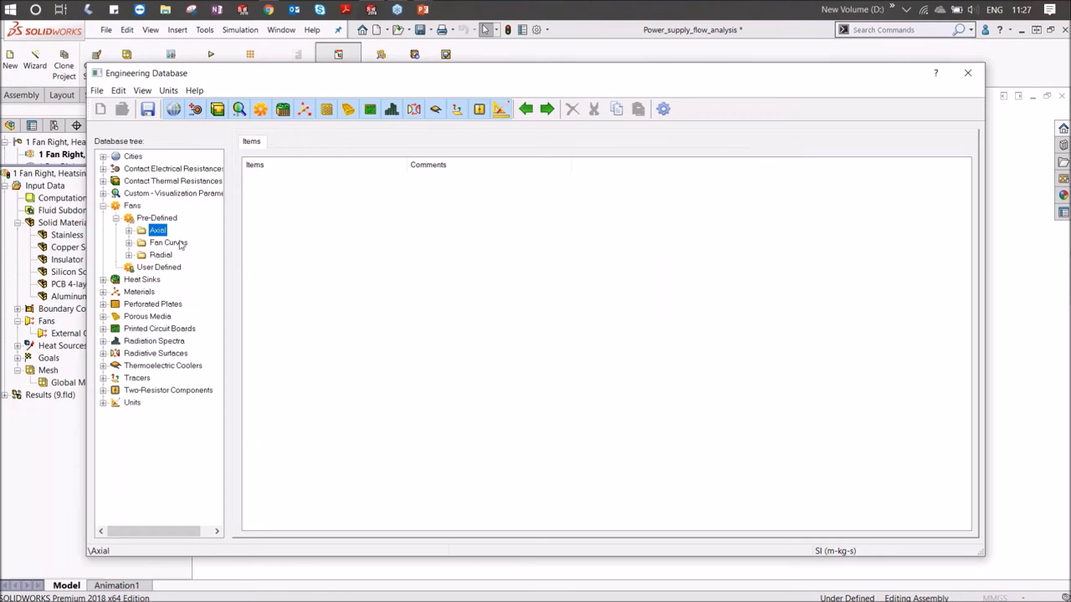
{"action": "key", "text": "Right"}
{"action": "key", "text": "Right"}
{"action": "left_click", "coordinate": [142, 242]}
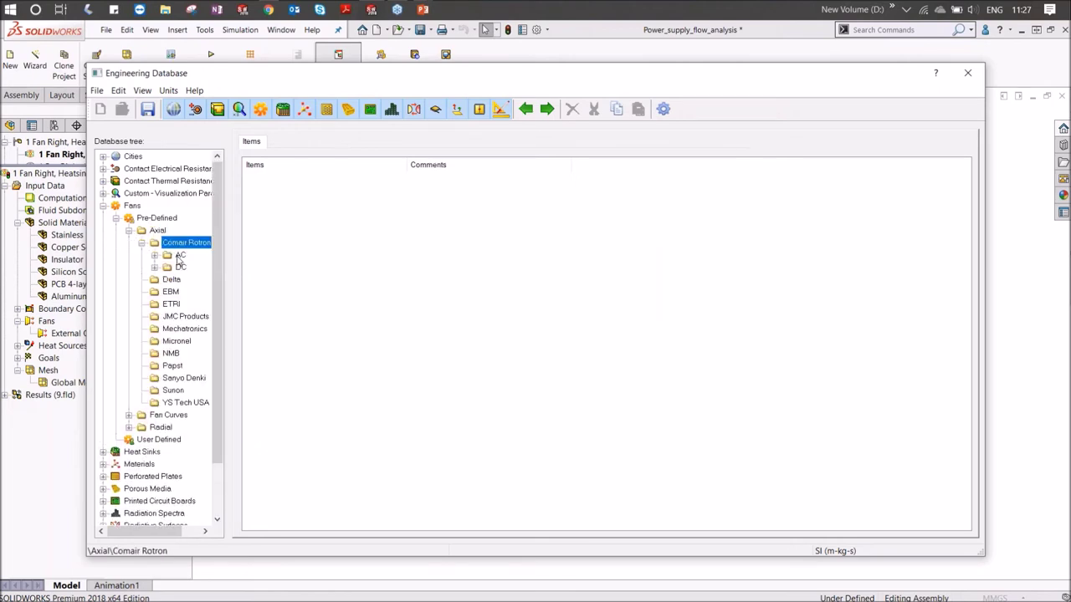
{"action": "double_click", "coordinate": [179, 255]}
{"action": "left_click", "coordinate": [201, 266]}
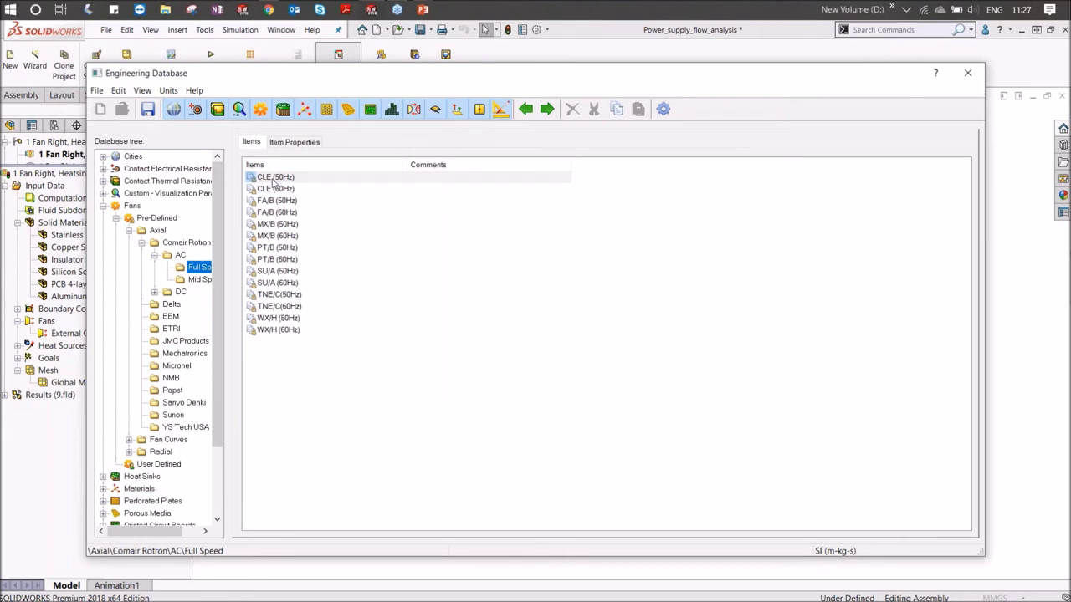
Examine the item properties and the pressure curve of the CLE (50Hz) fan, return to the items list and collapse the fans category
{"action": "left_click", "coordinate": [273, 178]}
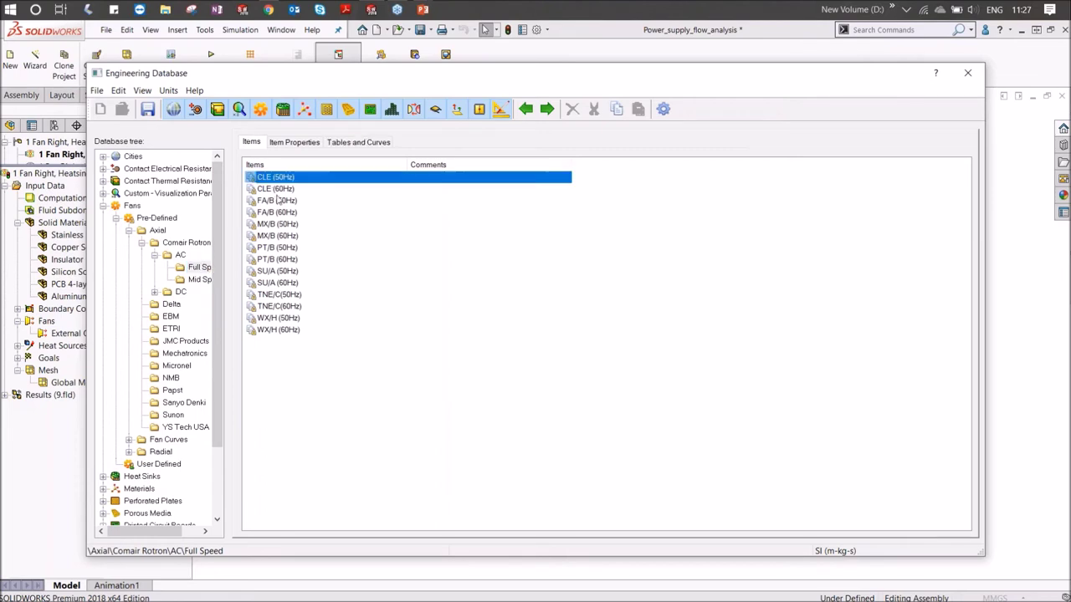
{"action": "left_click", "coordinate": [293, 143]}
{"action": "left_click", "coordinate": [365, 144]}
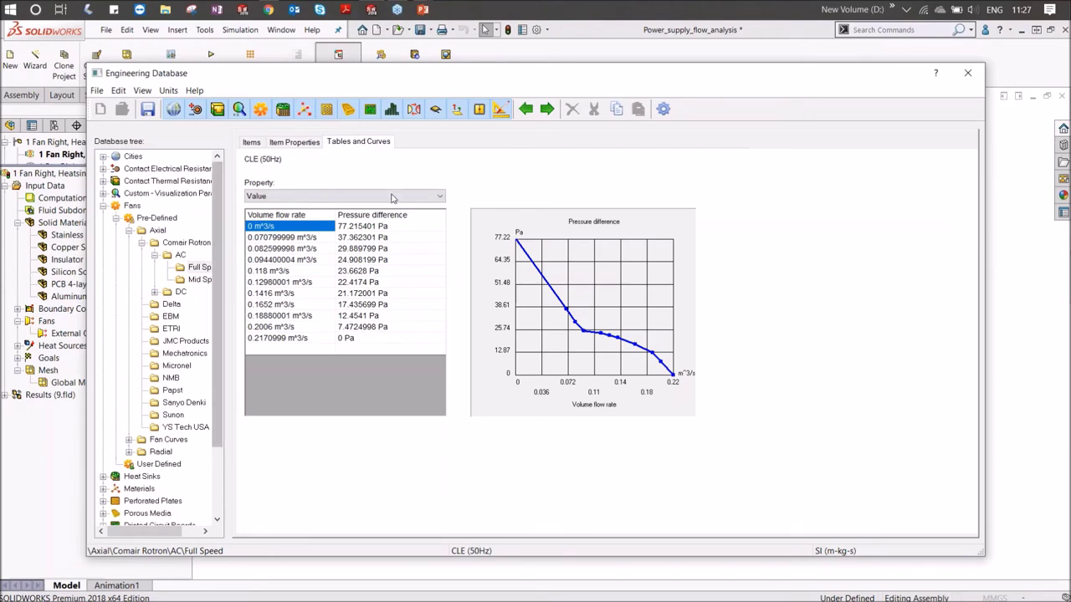
{"action": "left_click", "coordinate": [310, 146]}
{"action": "left_click", "coordinate": [251, 141]}
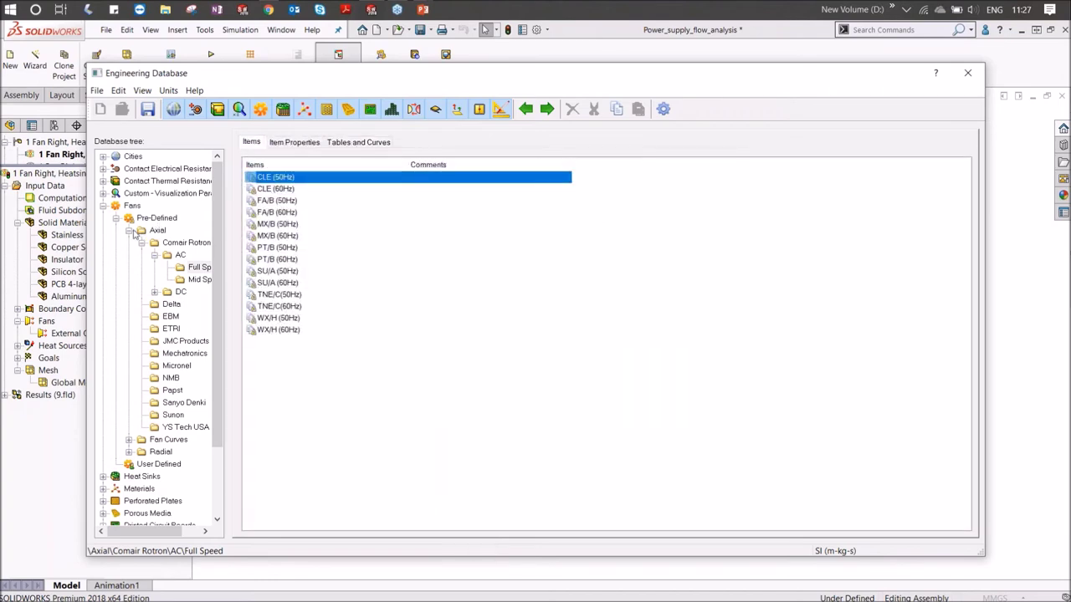
{"action": "left_click", "coordinate": [129, 230]}
{"action": "left_click", "coordinate": [116, 217]}
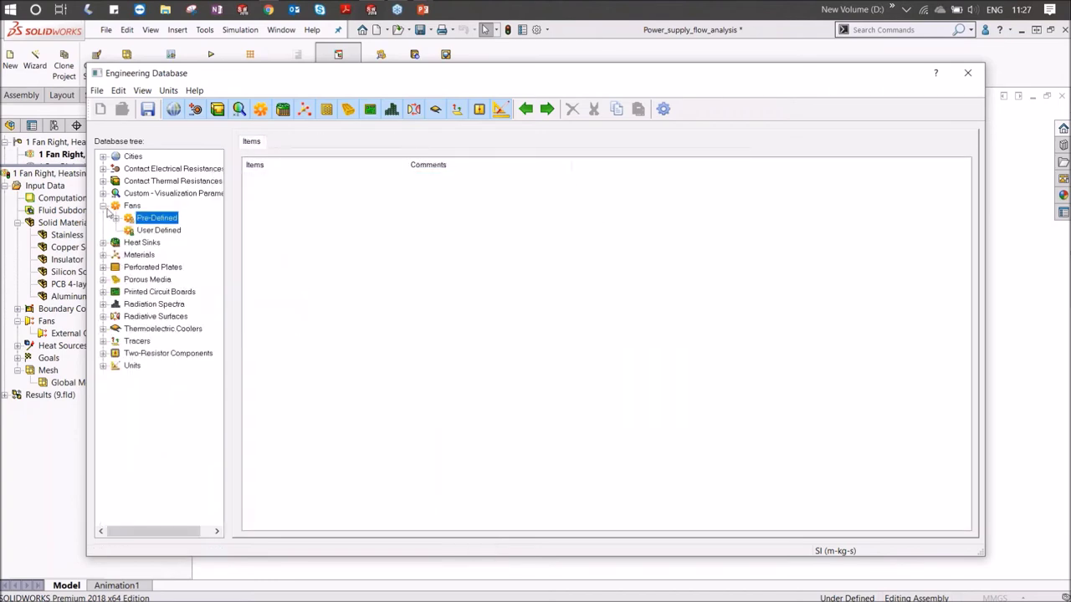
{"action": "left_click", "coordinate": [103, 205]}
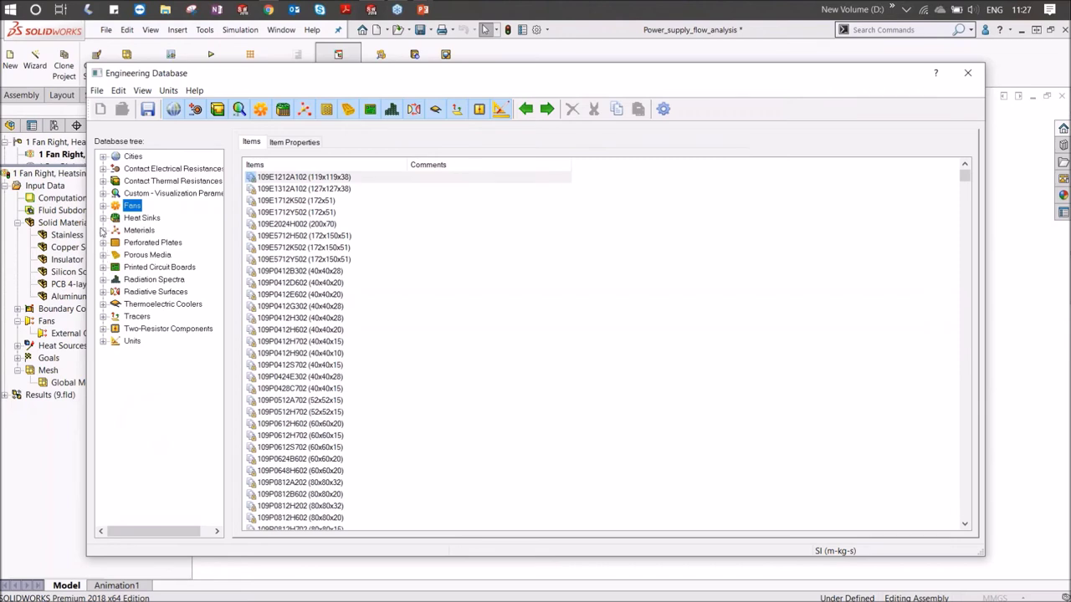
Browse the pre-defined solid materials, viewing the alloys and the building materials subcategories
{"action": "left_click", "coordinate": [103, 230]}
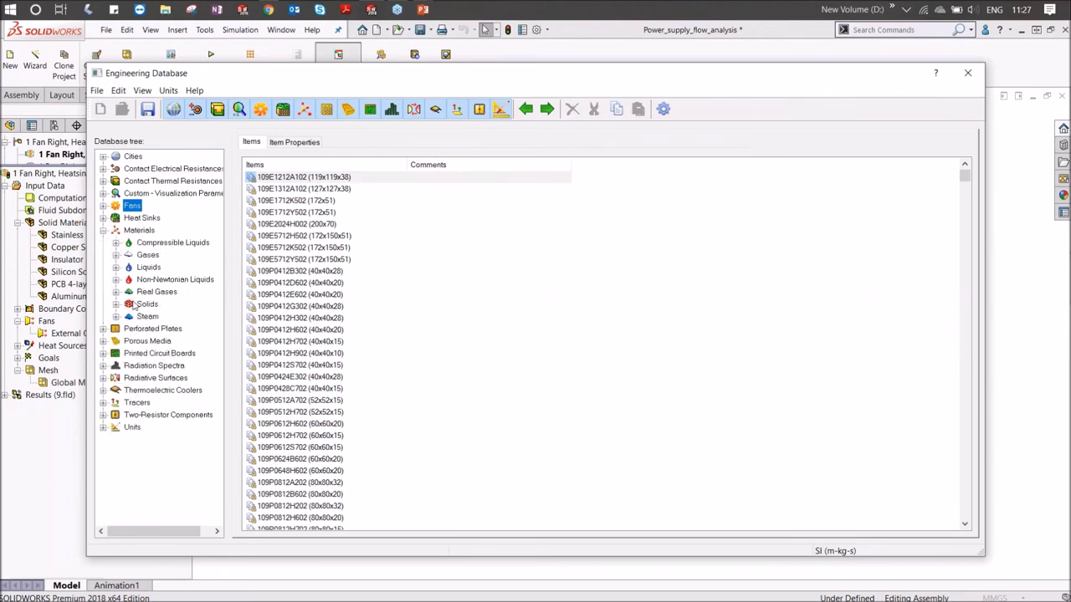
{"action": "left_click", "coordinate": [116, 305]}
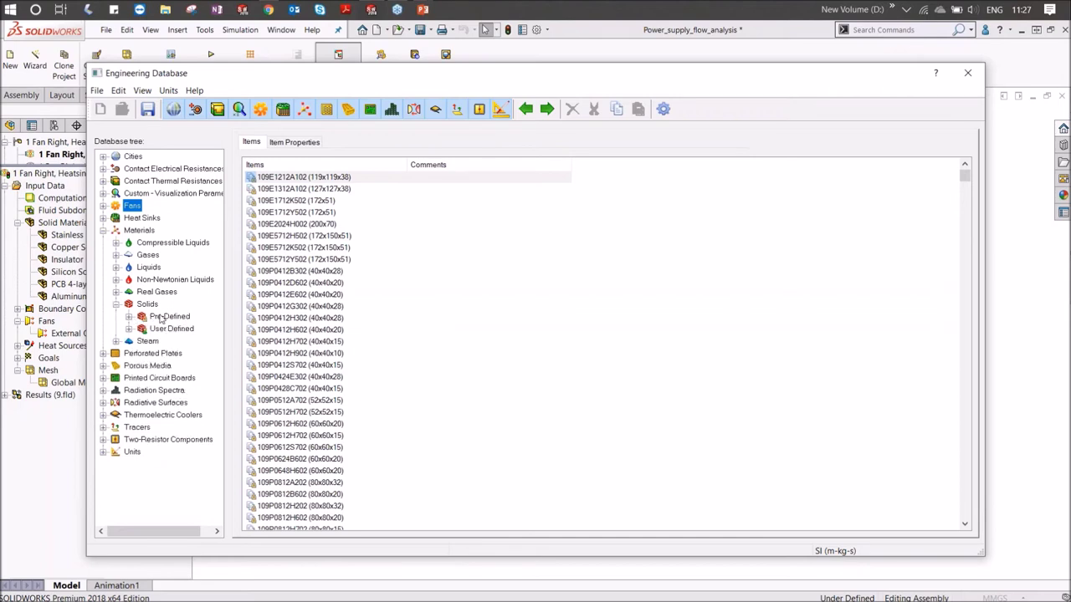
{"action": "double_click", "coordinate": [163, 318]}
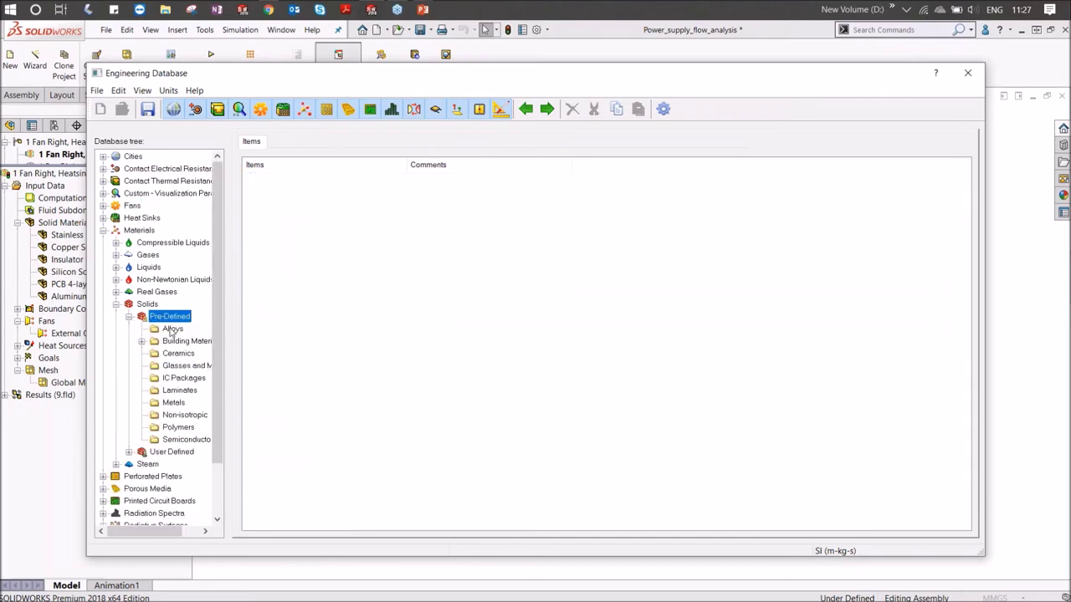
{"action": "left_click", "coordinate": [172, 330]}
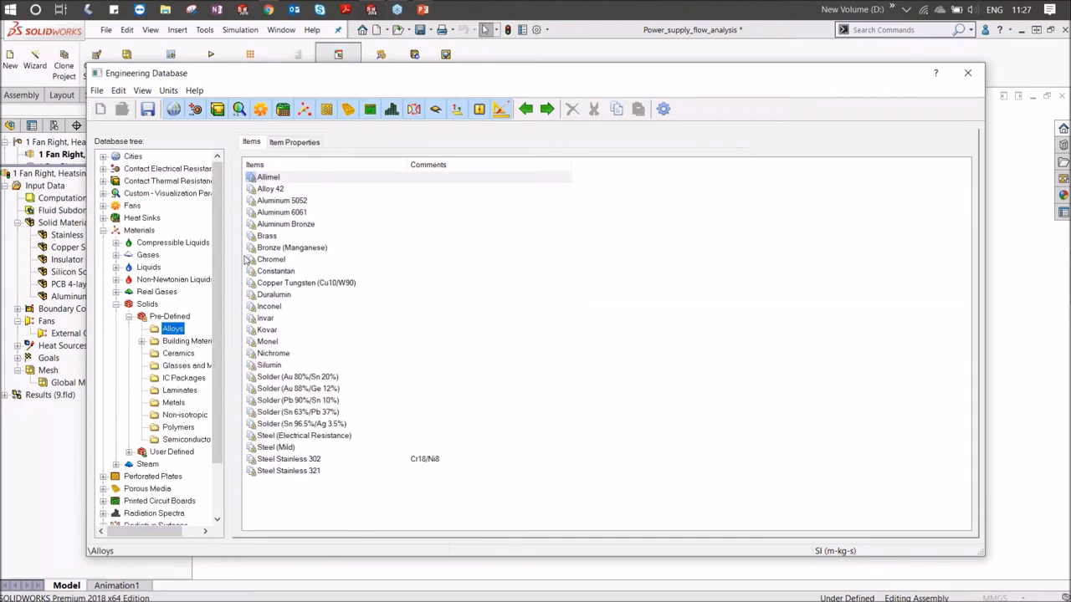
{"action": "double_click", "coordinate": [187, 342]}
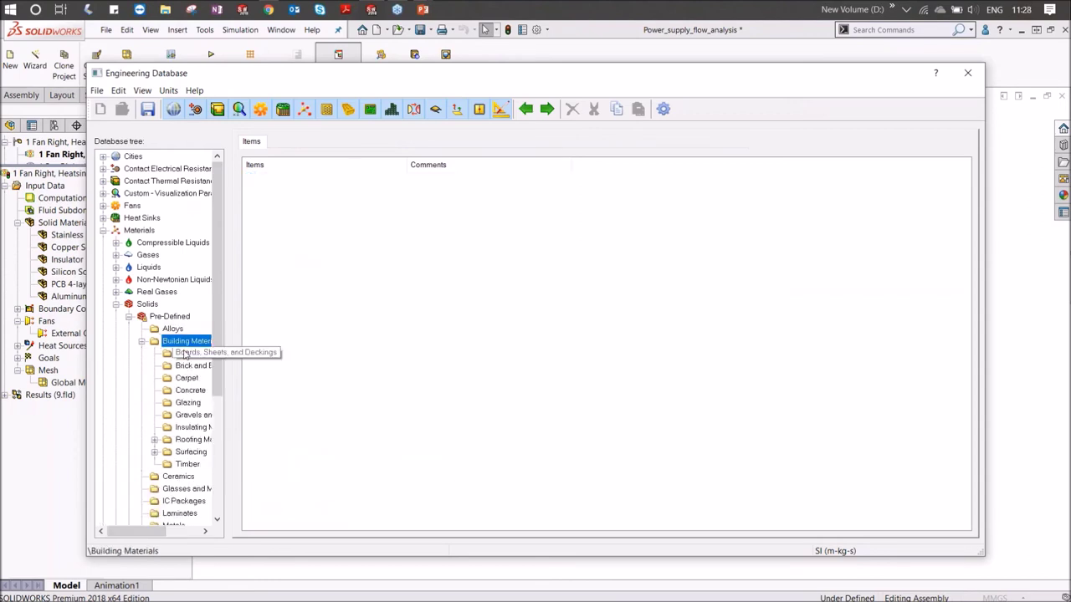
{"action": "left_click", "coordinate": [186, 353]}
{"action": "left_click", "coordinate": [143, 341]}
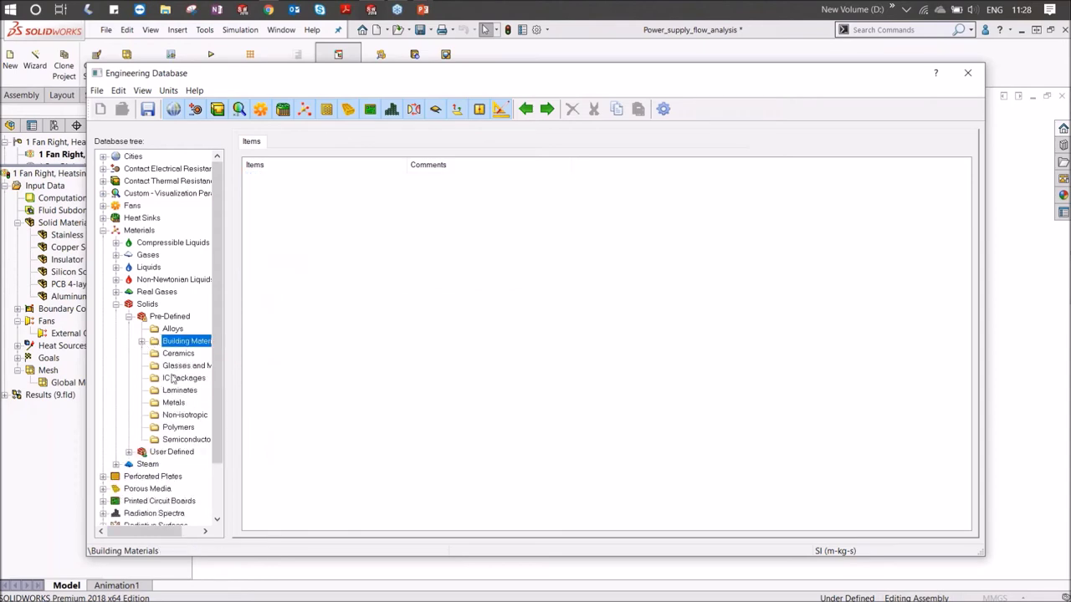
View the pre-defined non-isotropic and polymer solids, and collapse the solids category
{"action": "left_click", "coordinate": [176, 416]}
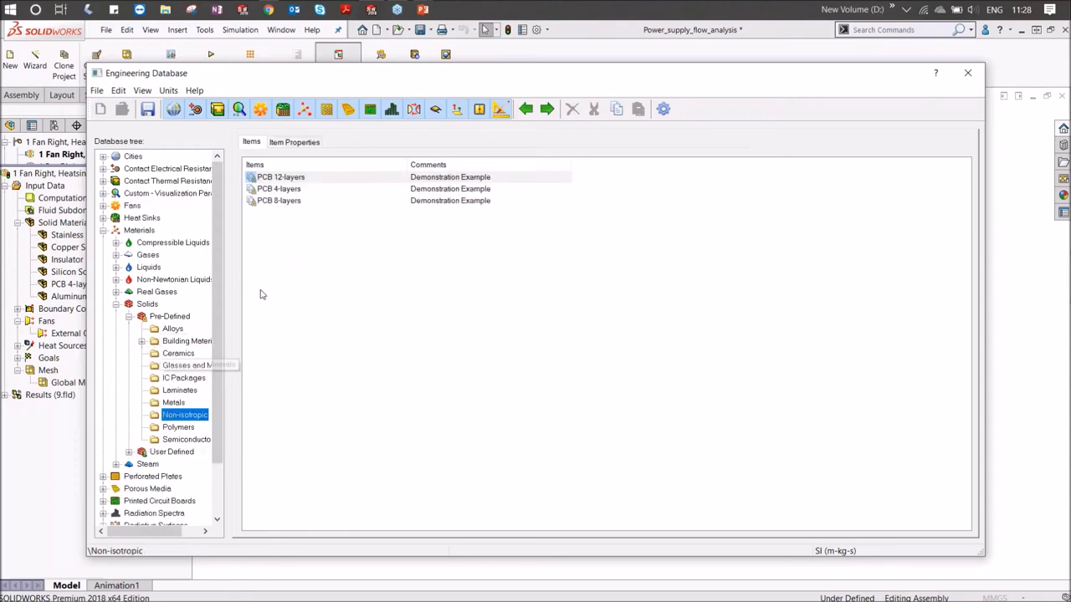
{"action": "left_click", "coordinate": [178, 427]}
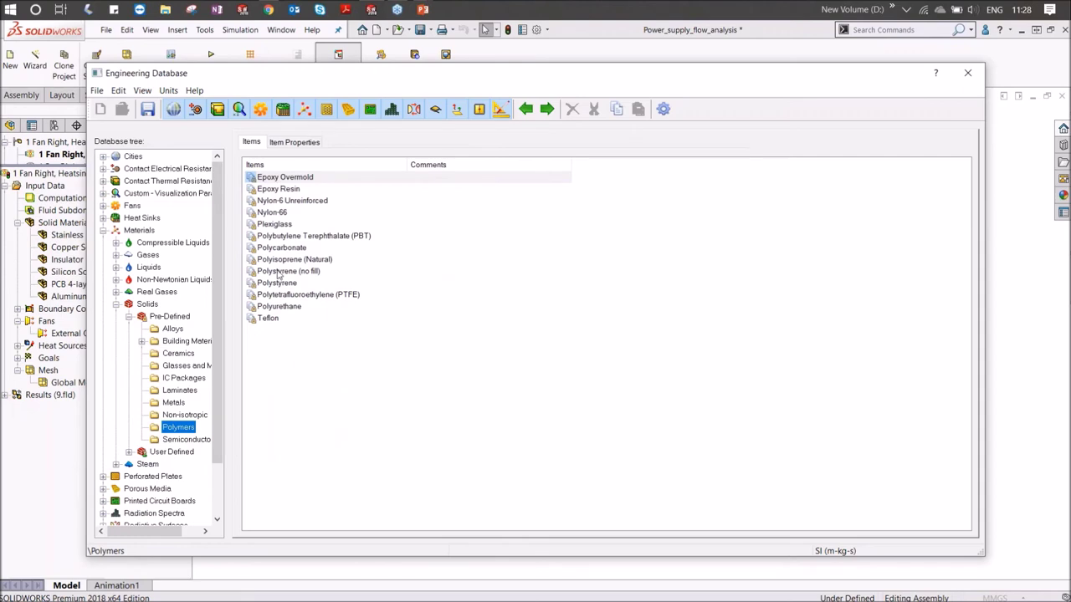
{"action": "left_click", "coordinate": [128, 316]}
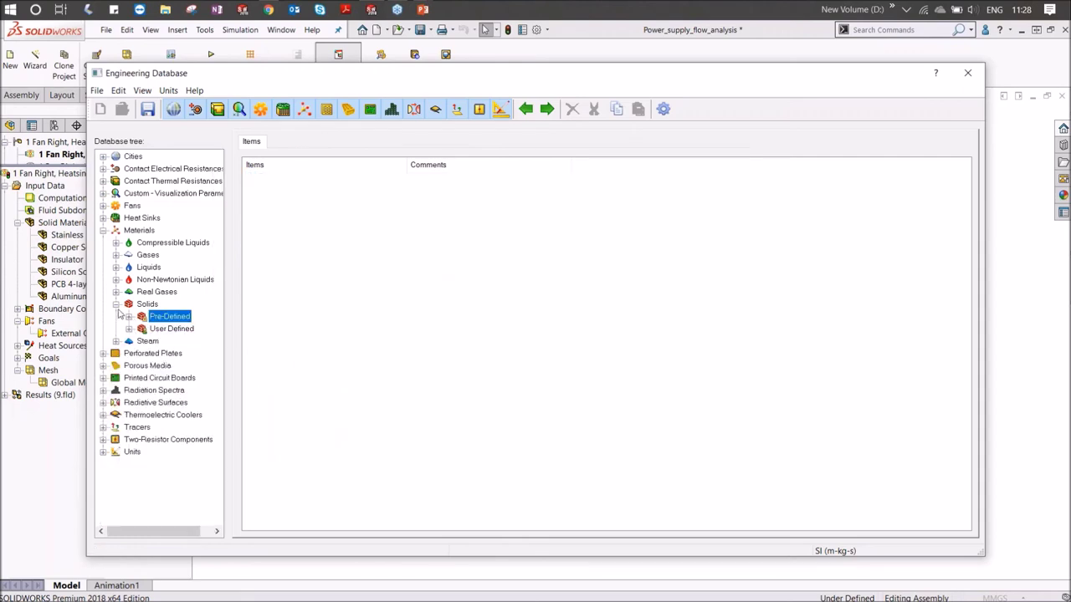
{"action": "left_click", "coordinate": [116, 305]}
Look through the steam, real gases and liquids categories and close the Engineering Database
{"action": "left_click", "coordinate": [117, 316]}
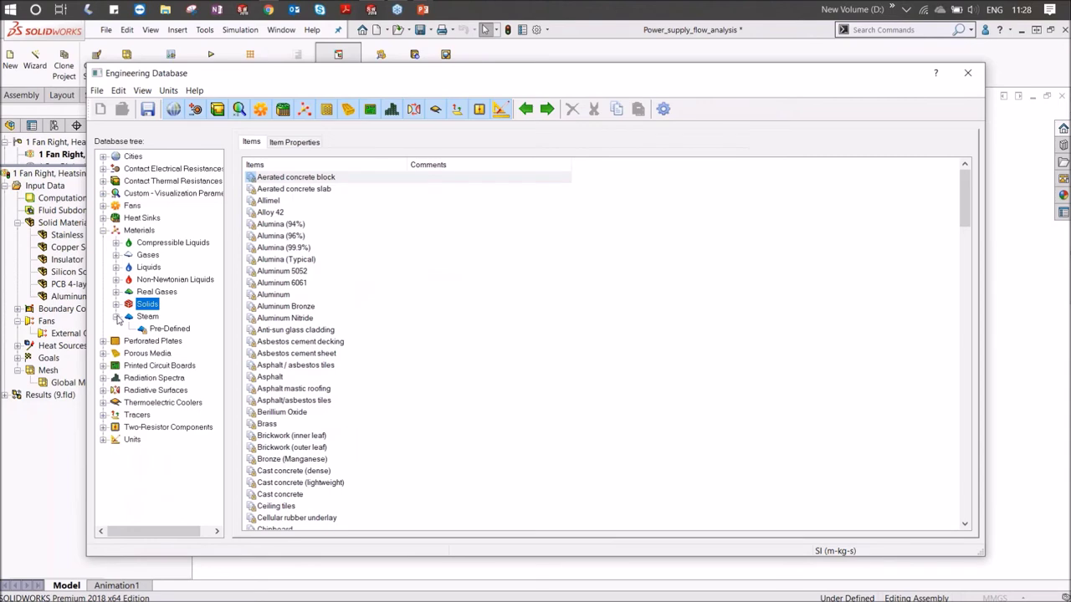
{"action": "left_click", "coordinate": [116, 316]}
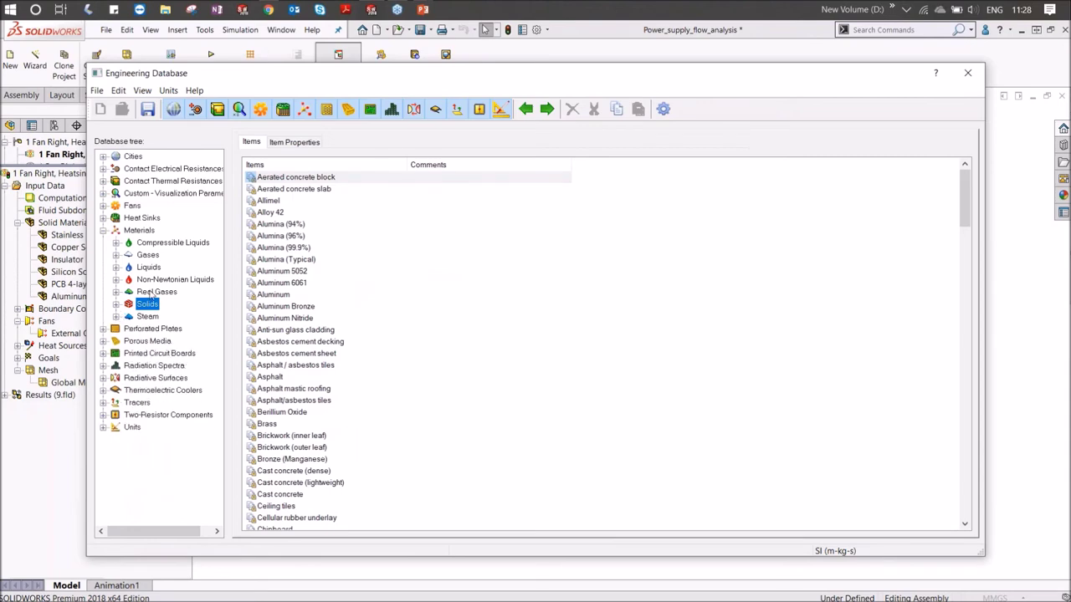
{"action": "left_click", "coordinate": [157, 292]}
{"action": "left_click", "coordinate": [149, 267]}
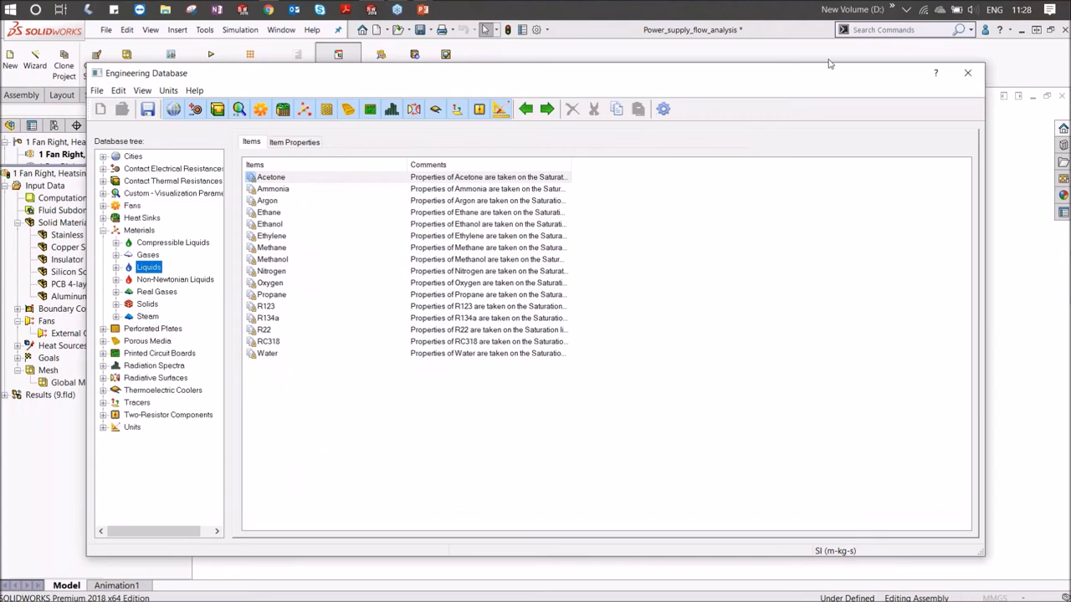
{"action": "left_click", "coordinate": [966, 76]}
{"action": "left_click", "coordinate": [539, 371]}
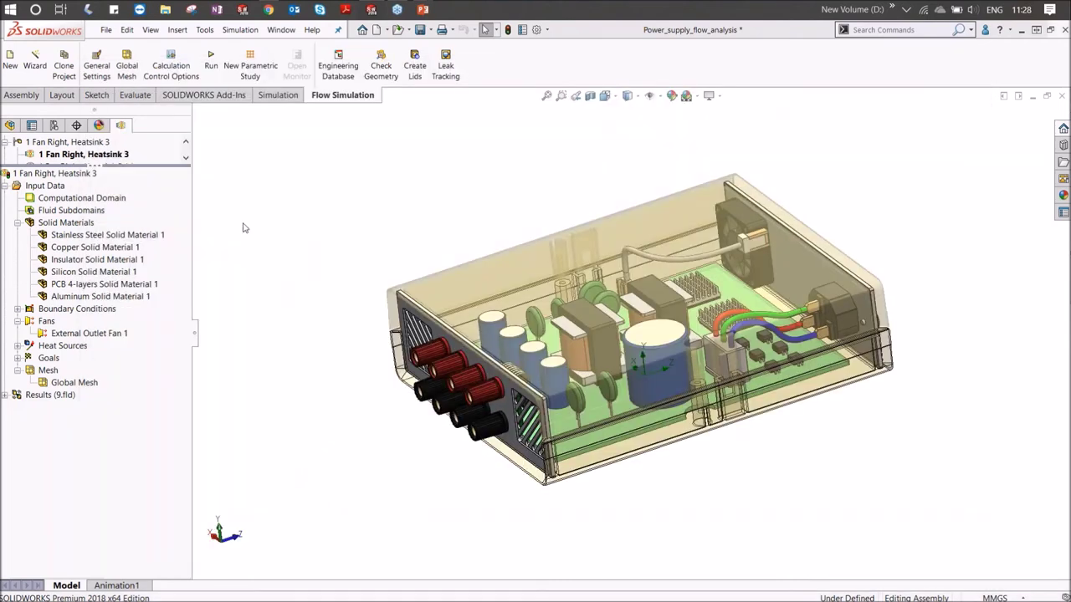
Display the Environment Pressure 1 boundary condition on the model, move its callout close to the enclosure's vents and clear the selection
{"action": "left_click", "coordinate": [18, 222]}
{"action": "left_click", "coordinate": [18, 235]}
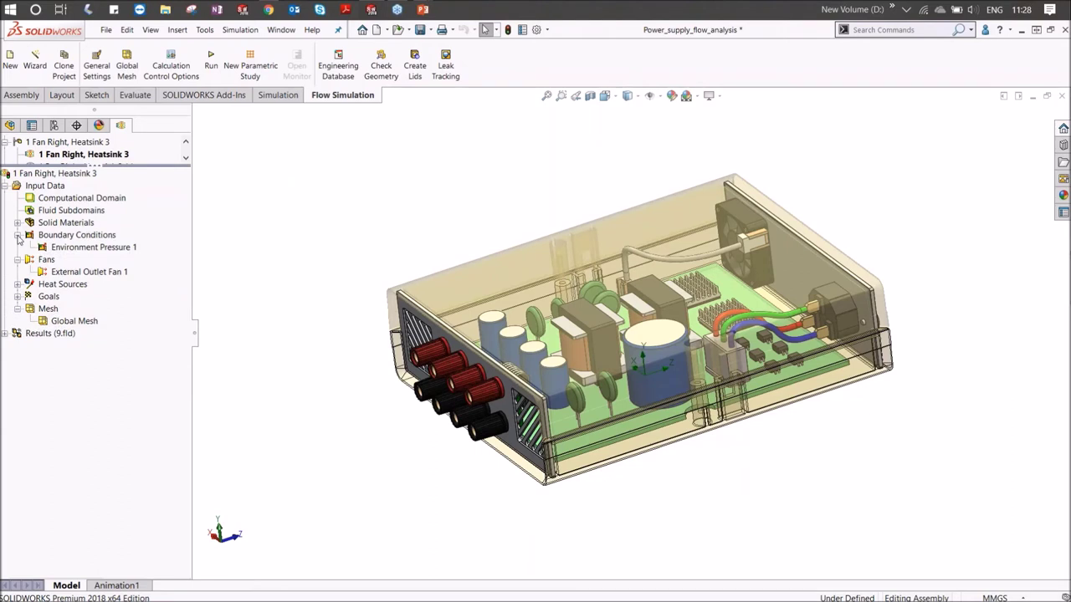
{"action": "left_click", "coordinate": [79, 247]}
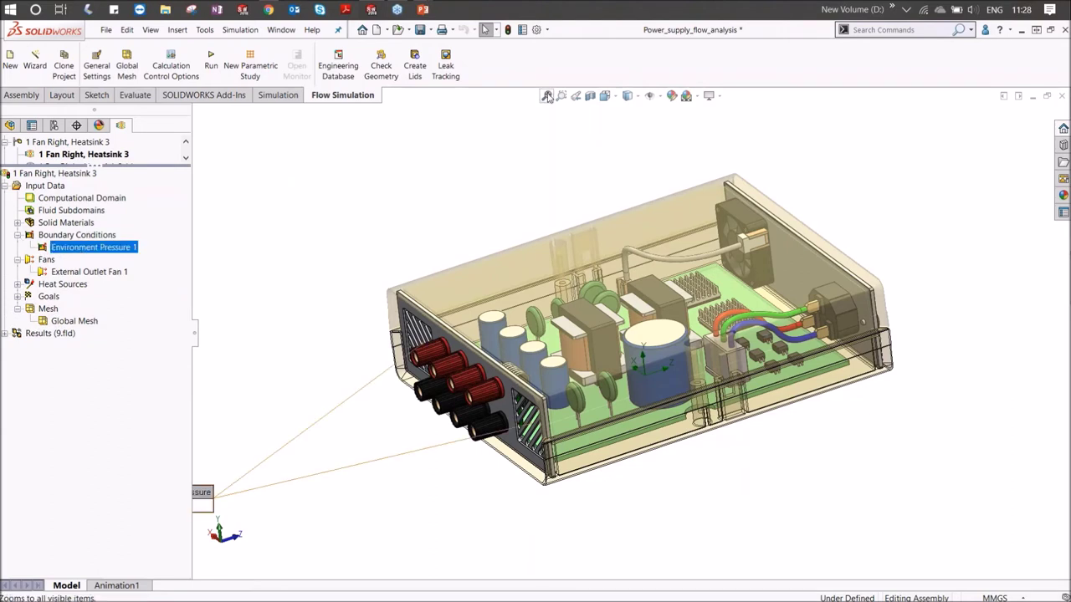
{"action": "left_click_drag", "start_coordinate": [222, 496], "coordinate": [359, 446]}
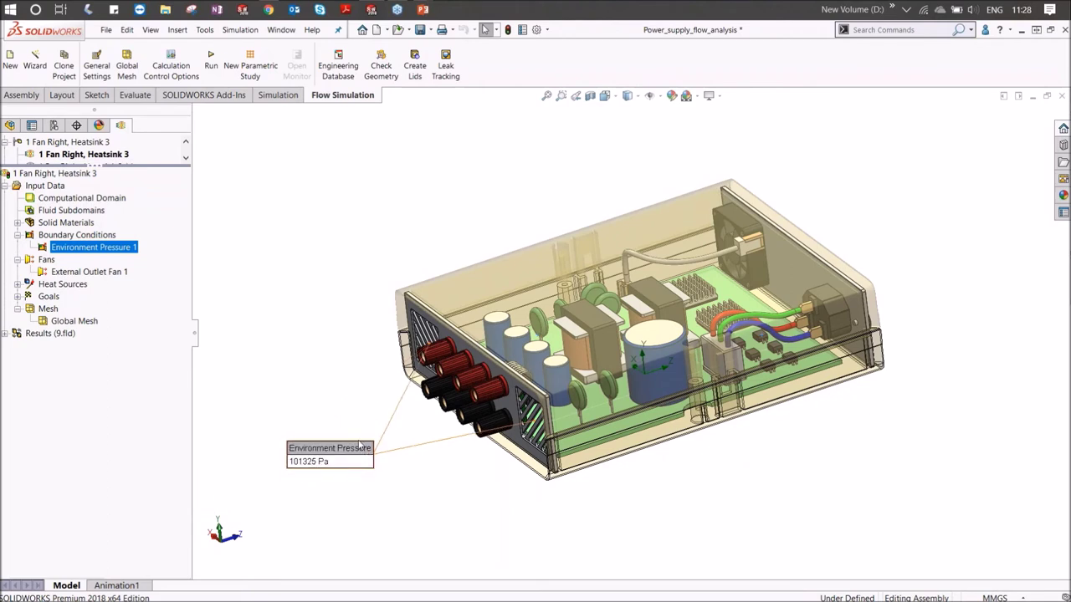
{"action": "left_click", "coordinate": [351, 199]}
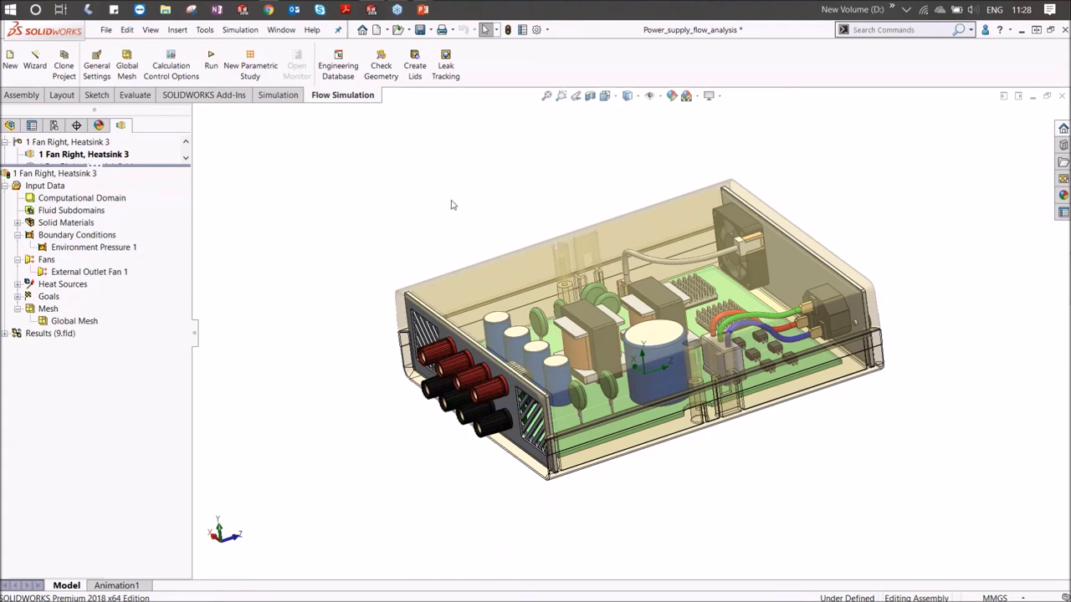
{"action": "left_click", "coordinate": [80, 251]}
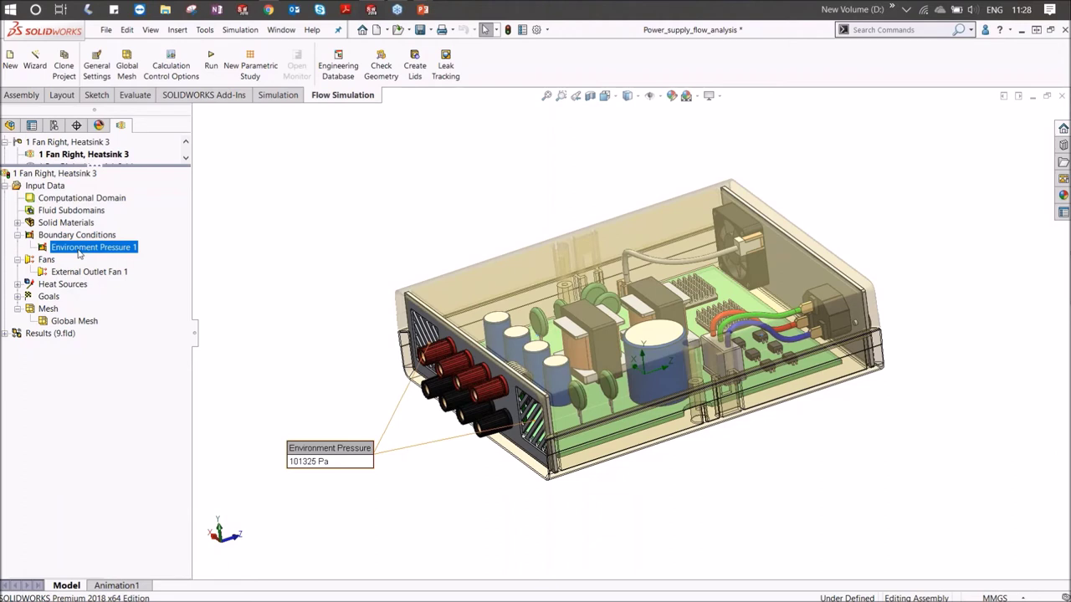
{"action": "key", "text": "Escape"}
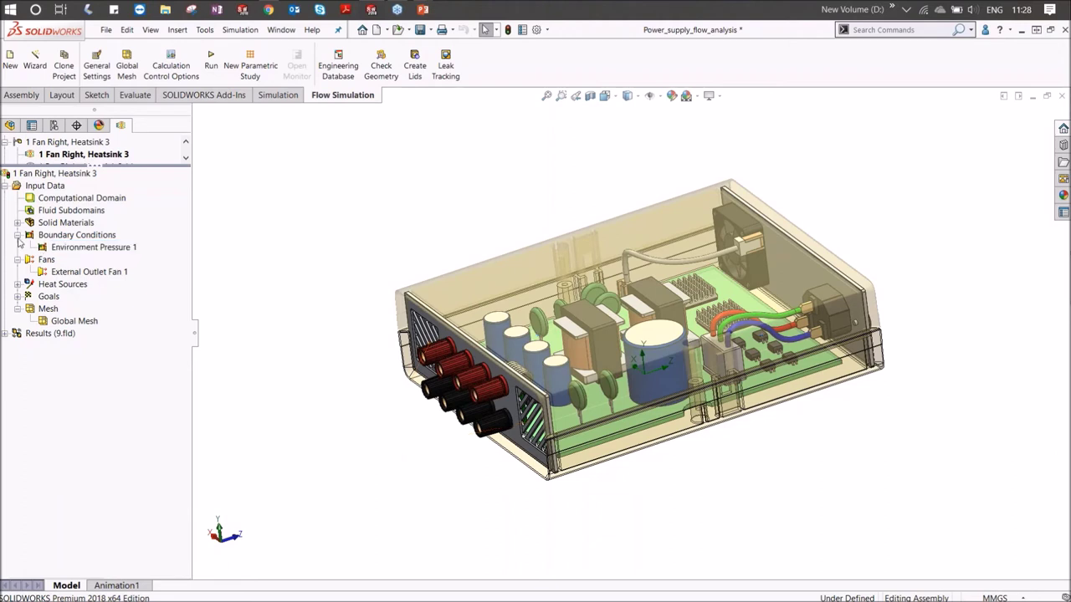
Highlight External Outlet Fan 1 on the enclosure and list the project's heat sources
{"action": "left_click", "coordinate": [18, 236]}
{"action": "left_click", "coordinate": [76, 263]}
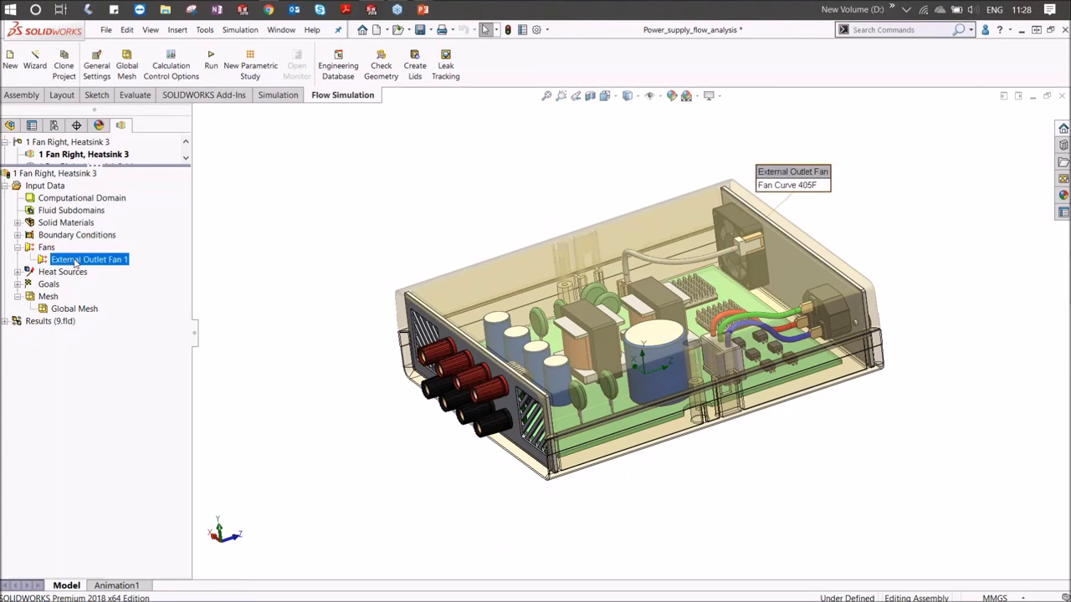
{"action": "left_click", "coordinate": [18, 247]}
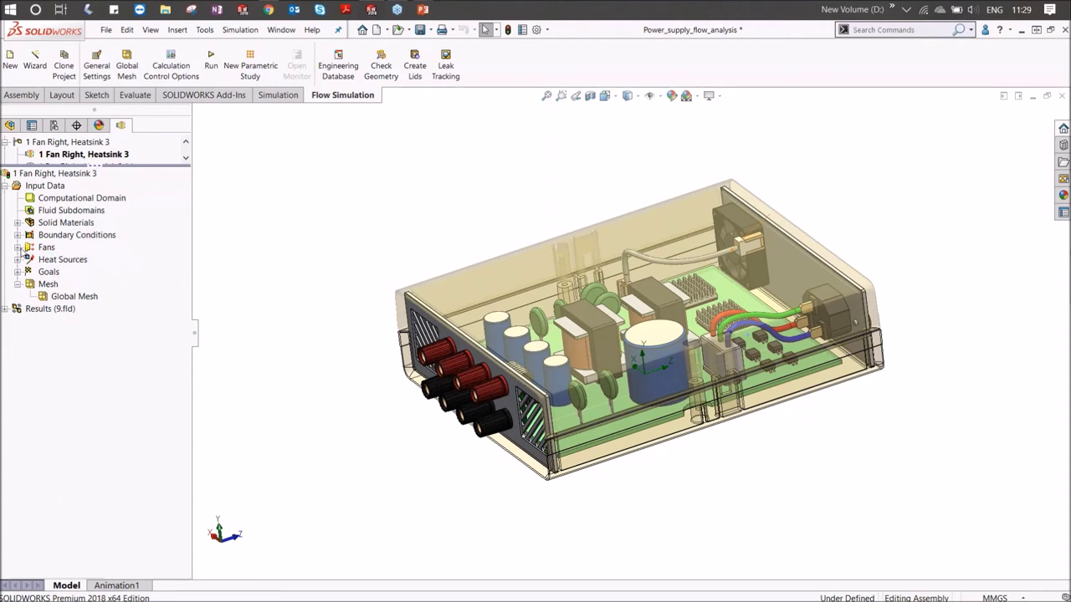
{"action": "left_click", "coordinate": [17, 259]}
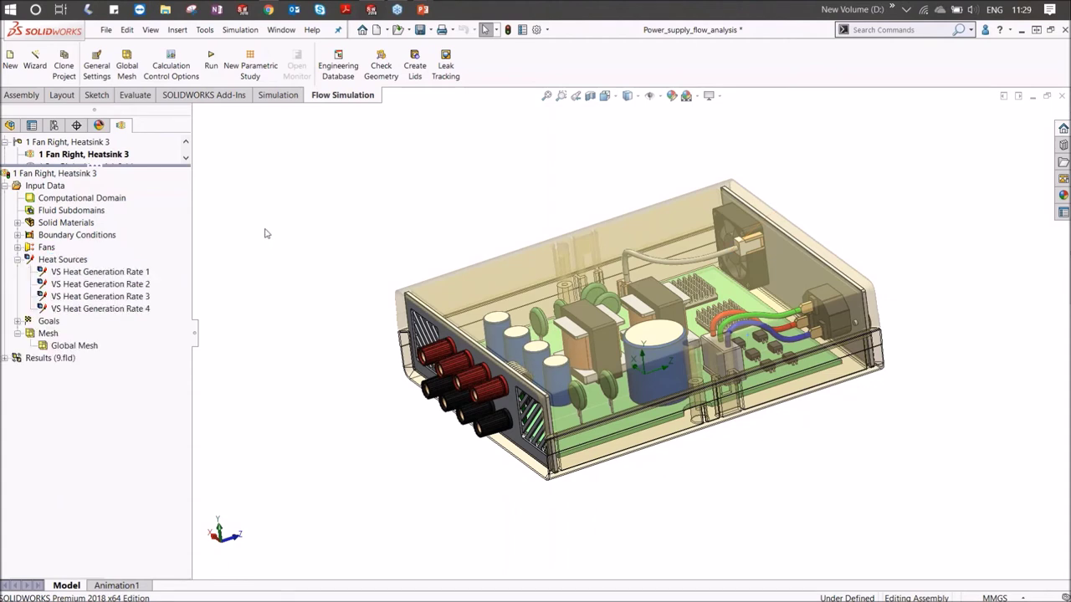
Highlight VS Heat Generation Rate 1 through 4 on the model in turn, and collapse the heat sources
{"action": "left_click", "coordinate": [115, 276]}
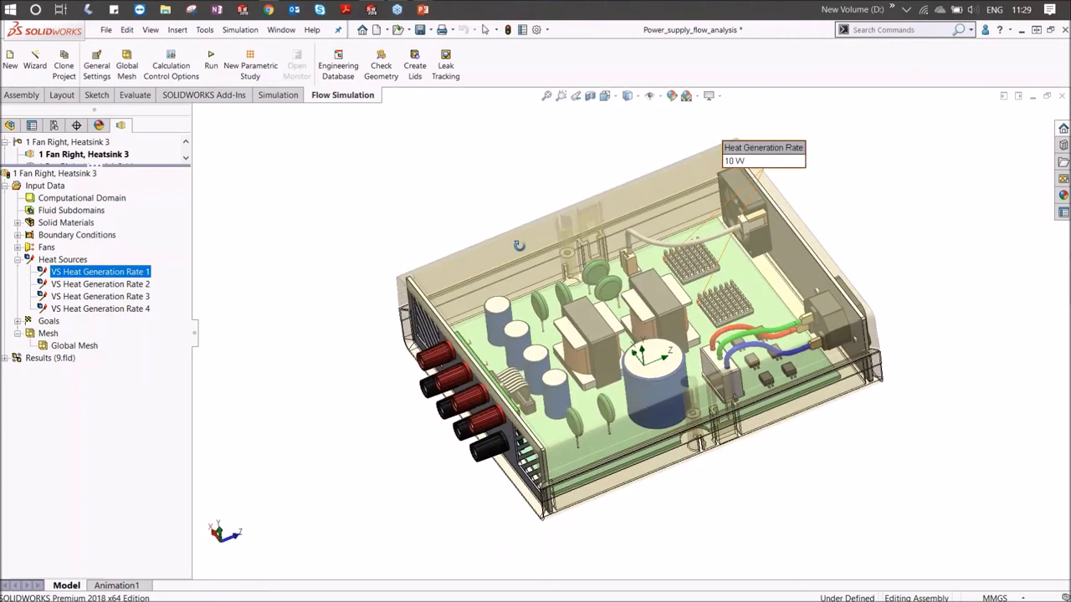
{"action": "left_click", "coordinate": [142, 284]}
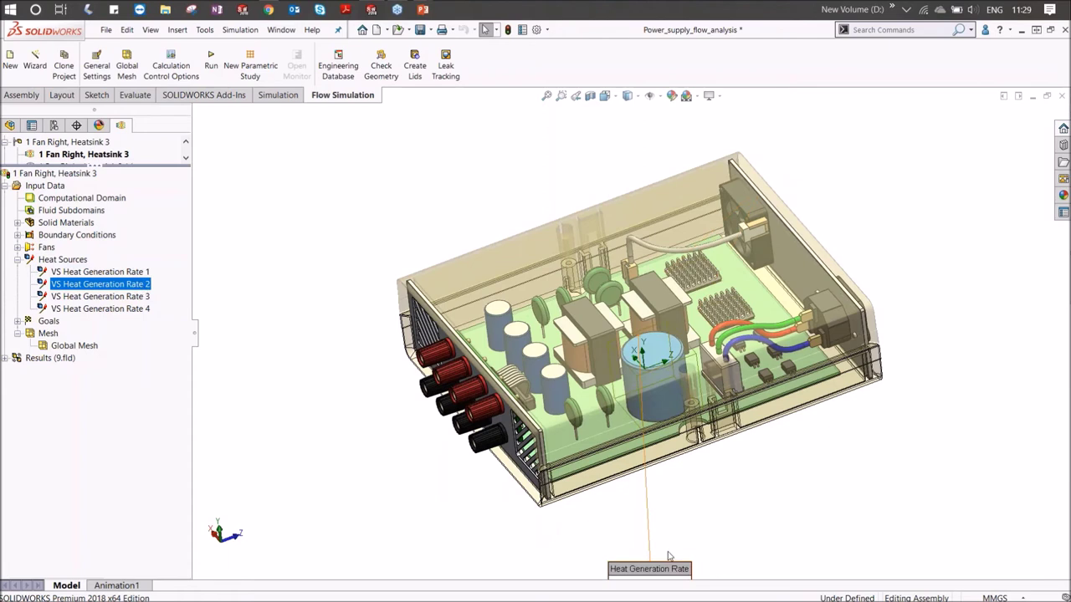
{"action": "left_click", "coordinate": [119, 298]}
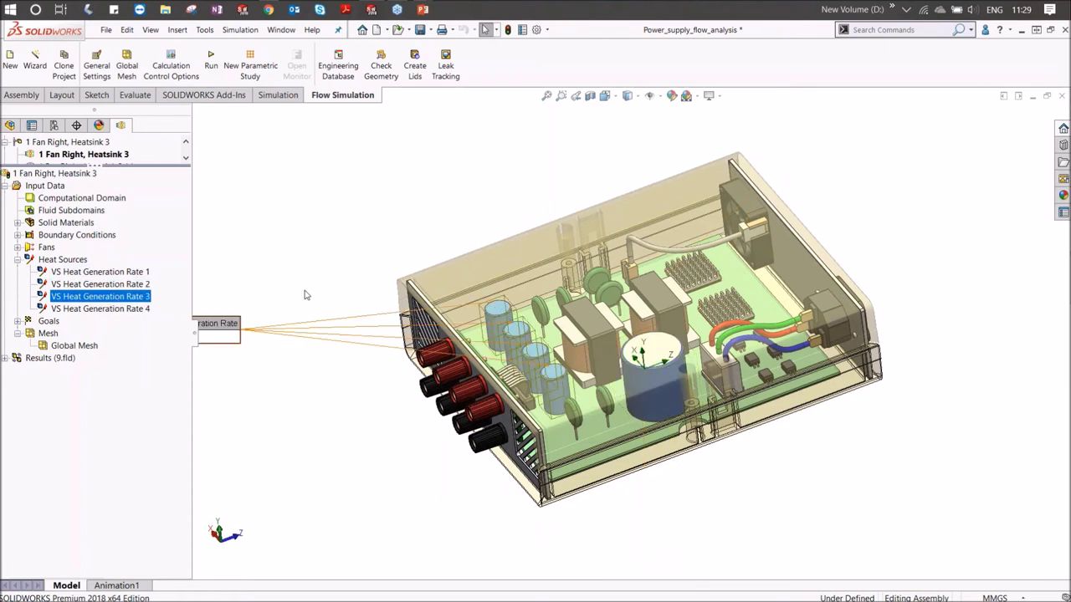
{"action": "left_click", "coordinate": [117, 309]}
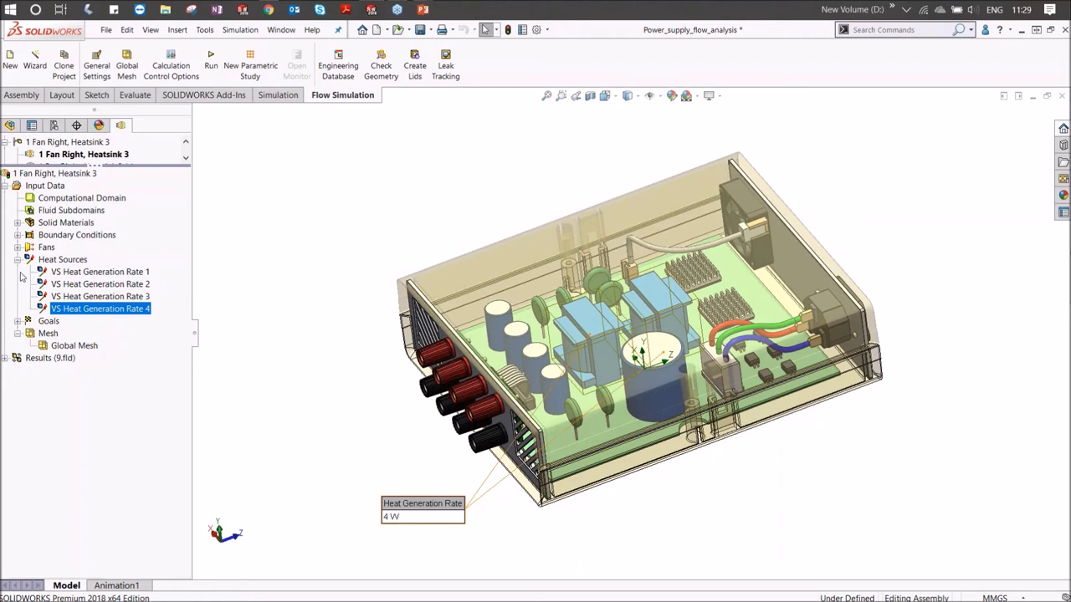
{"action": "left_click", "coordinate": [17, 259]}
List the project's goals and view the goal types that can be inserted
{"action": "left_click", "coordinate": [17, 272]}
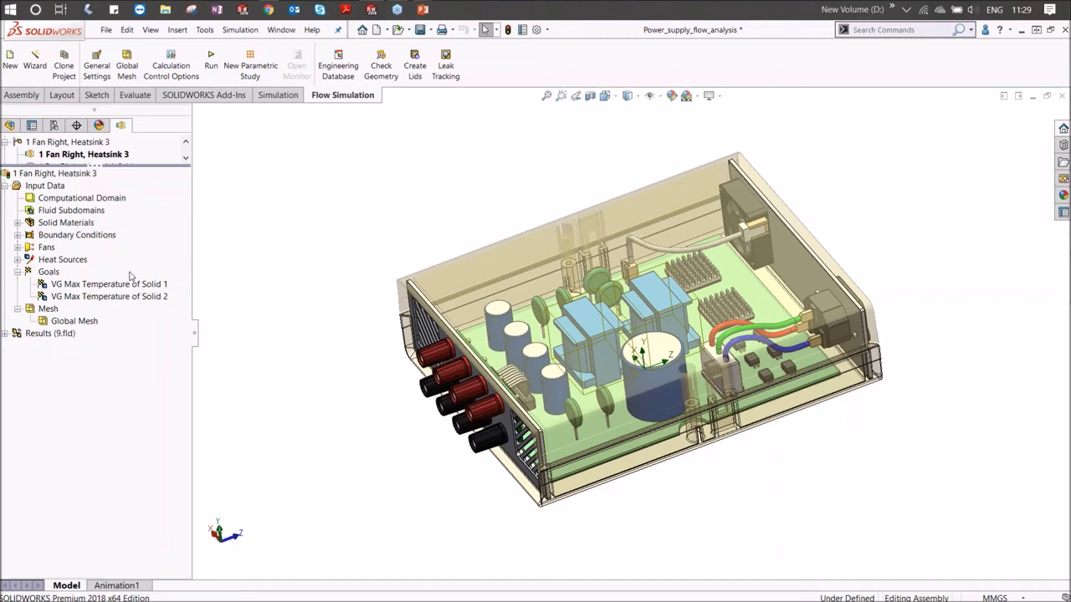
{"action": "right_click", "coordinate": [57, 276]}
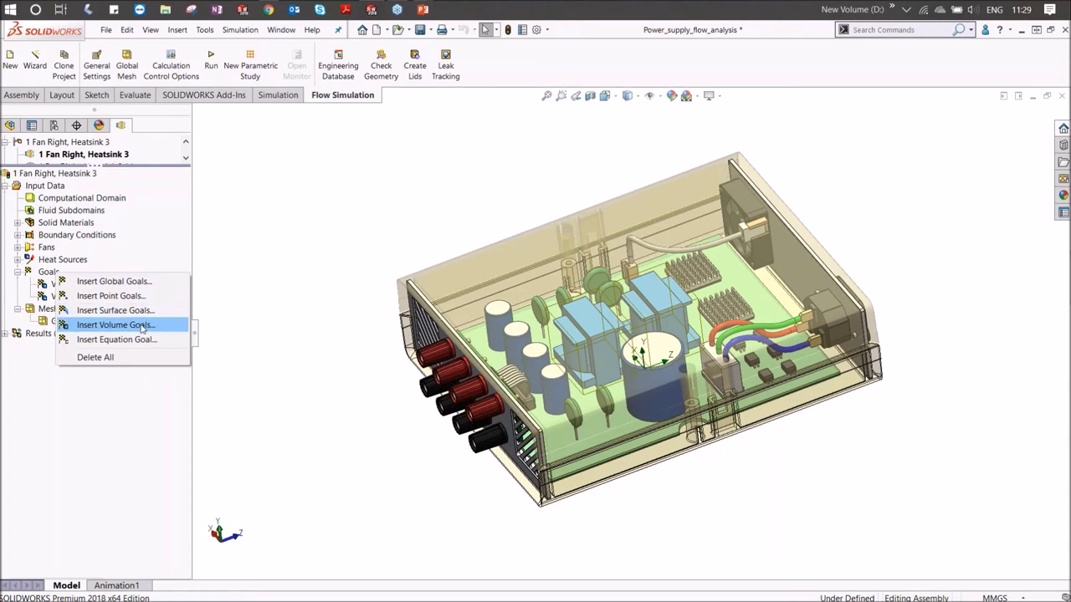
{"action": "left_click", "coordinate": [297, 253]}
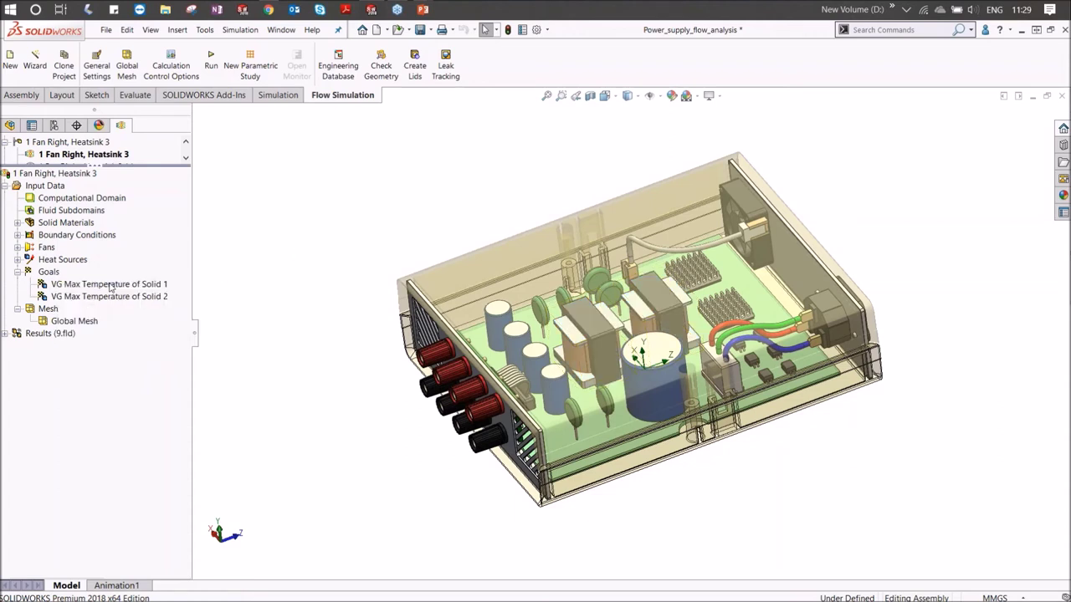
Inspect the definition of goal VG Max Temperature of Solid 1 and its chip under the heatsink, and close it without changes
{"action": "left_click", "coordinate": [110, 286]}
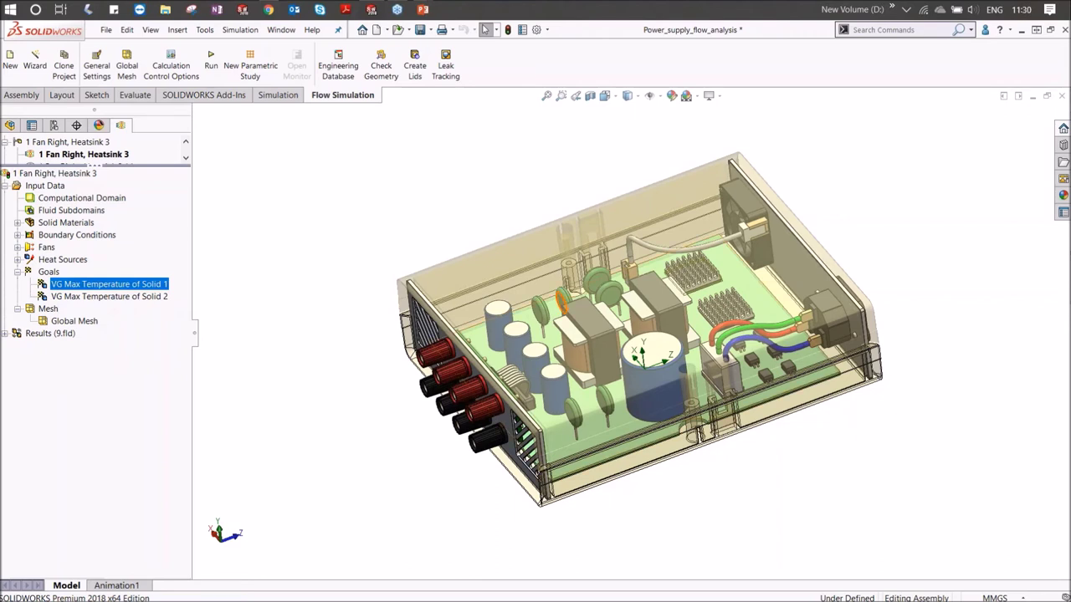
{"action": "right_click", "coordinate": [114, 286]}
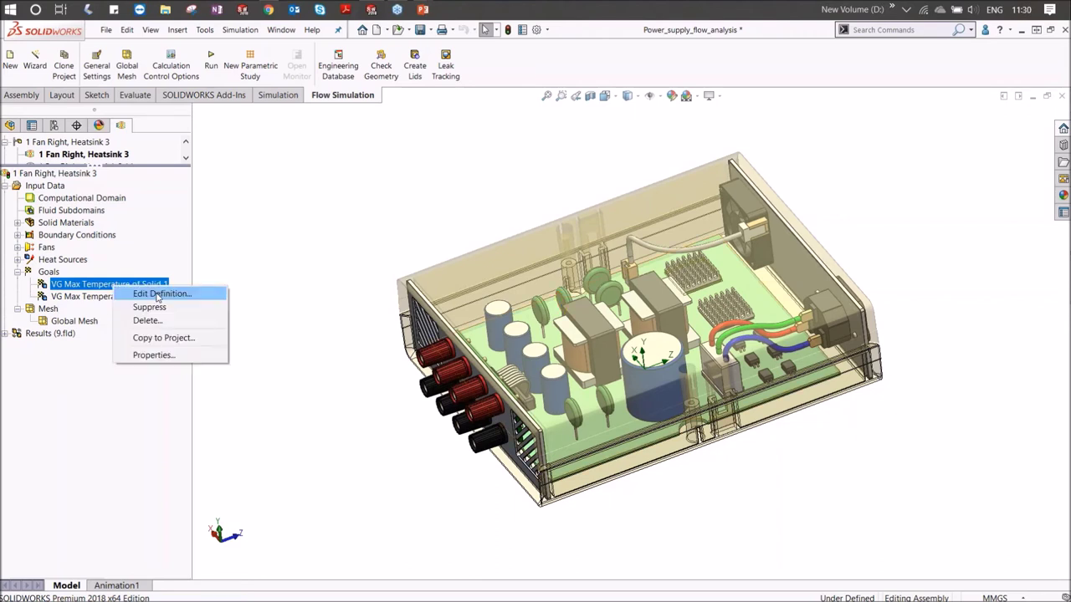
{"action": "left_click", "coordinate": [158, 294]}
{"action": "left_click", "coordinate": [84, 201]}
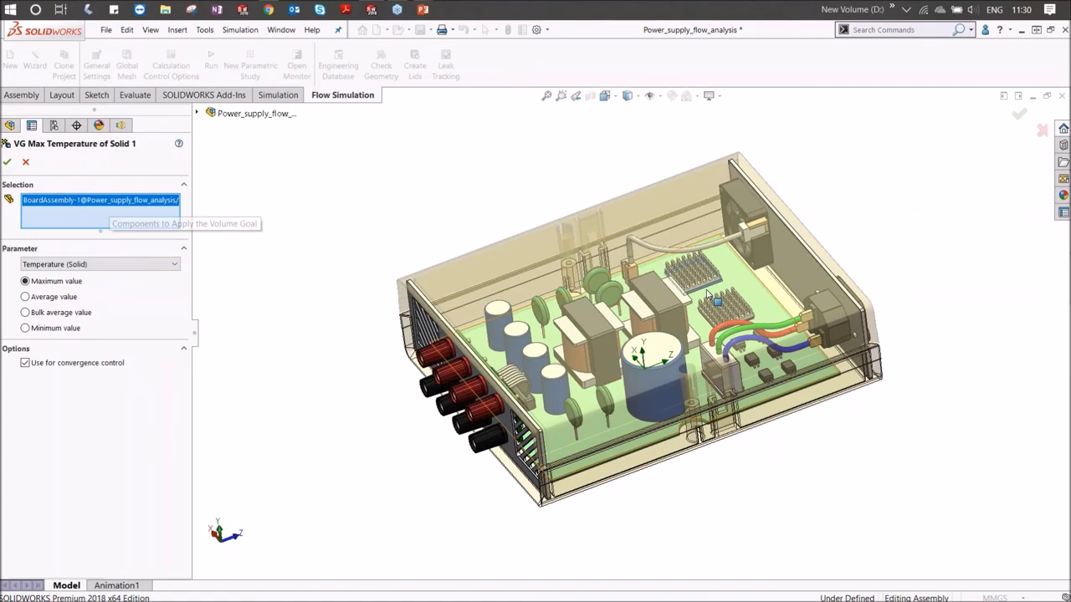
{"action": "scroll", "coordinate": [676, 309], "scroll_direction": "down", "scroll_amount": 5}
{"action": "scroll", "coordinate": [676, 309], "scroll_direction": "down", "scroll_amount": 4}
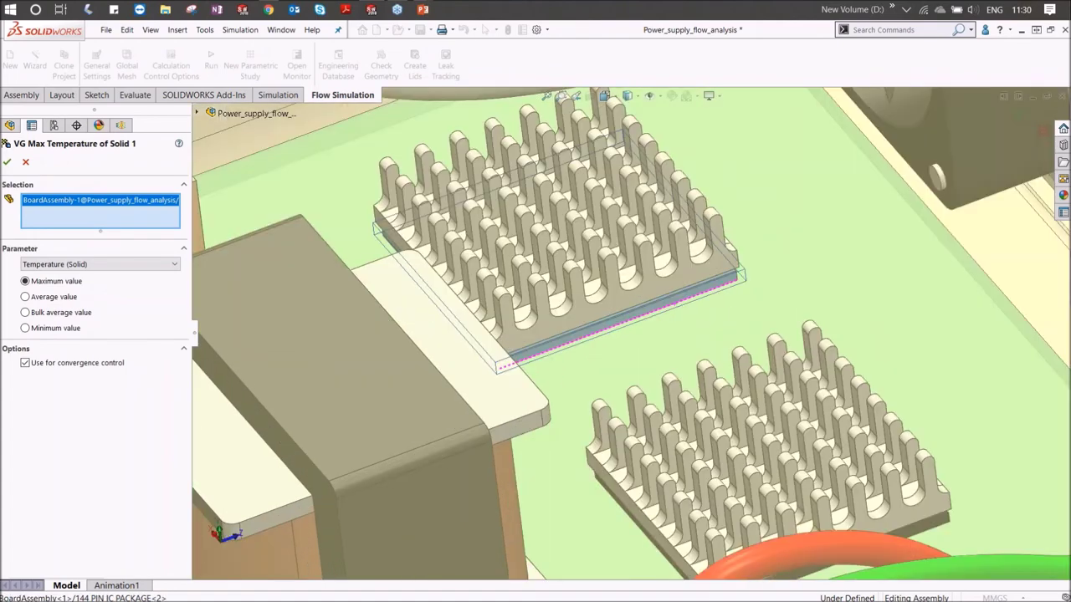
{"action": "scroll", "coordinate": [535, 345], "scroll_direction": "up", "scroll_amount": 4}
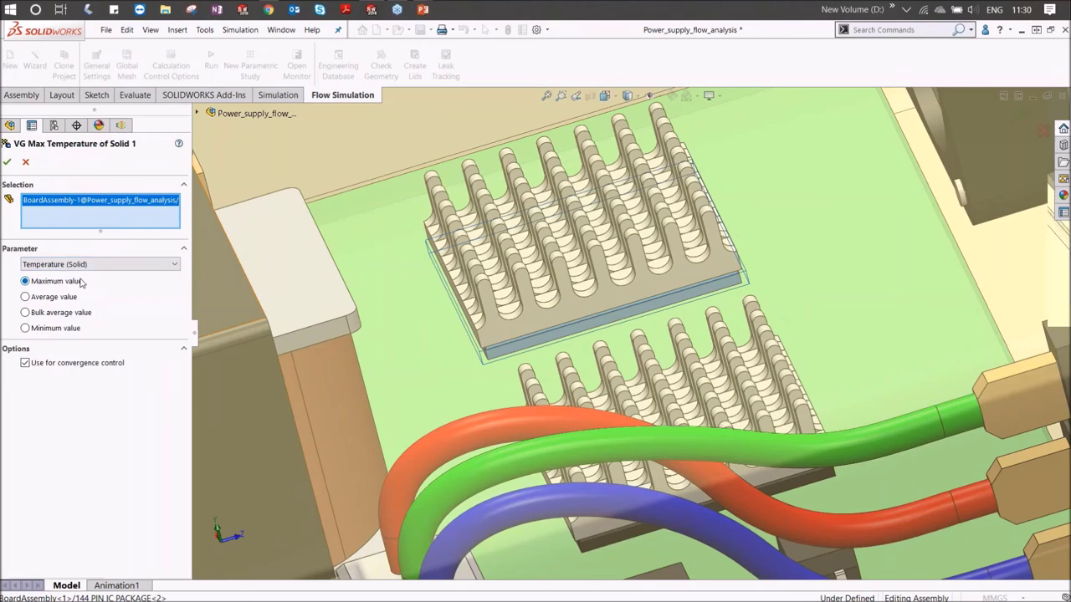
{"action": "left_click", "coordinate": [25, 163]}
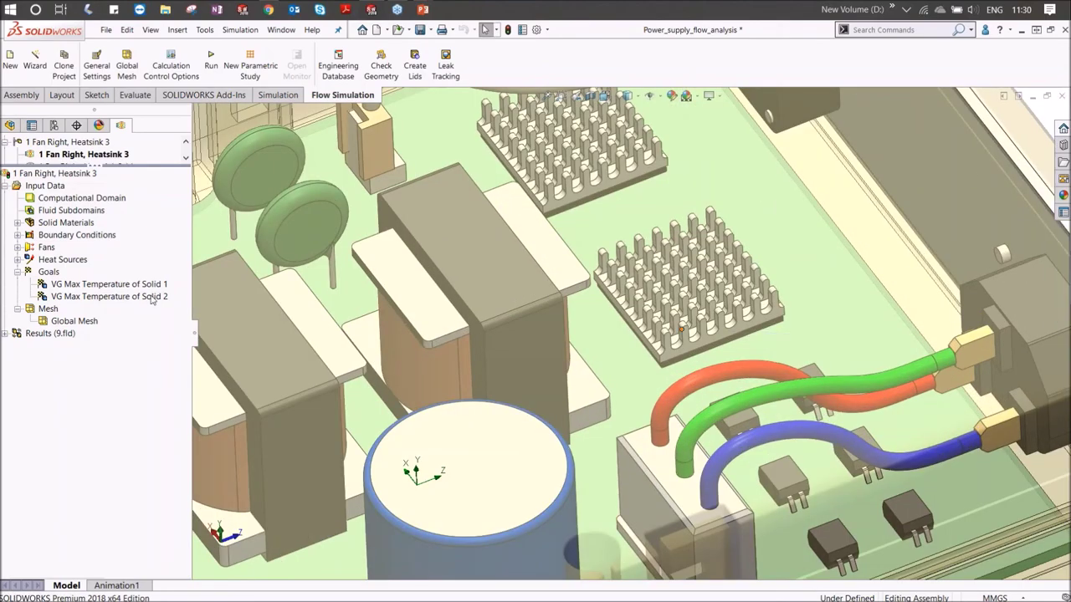
Highlight the VG Max Temperature of Solid 2 goal, clear the selection and collapse the goals and mesh entries
{"action": "left_click", "coordinate": [154, 297]}
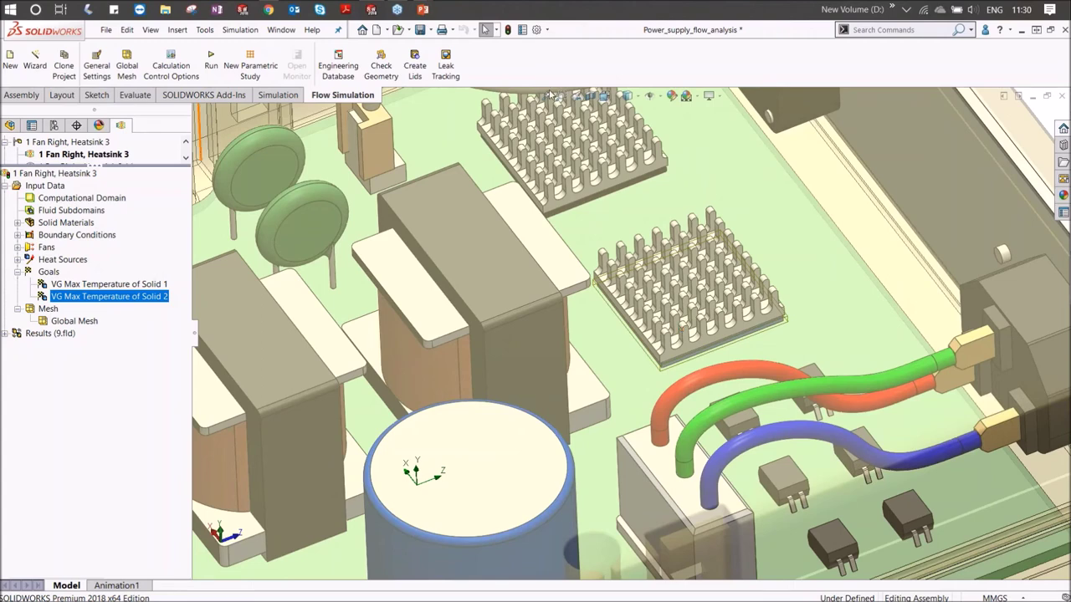
{"action": "key", "text": "f"}
{"action": "left_click", "coordinate": [441, 208]}
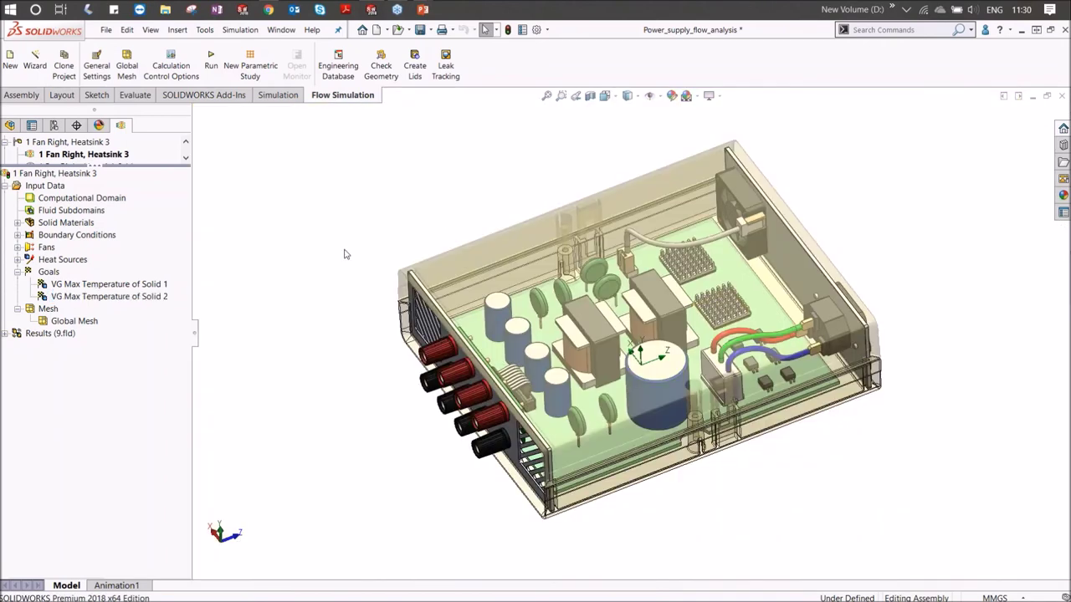
{"action": "left_click", "coordinate": [18, 272]}
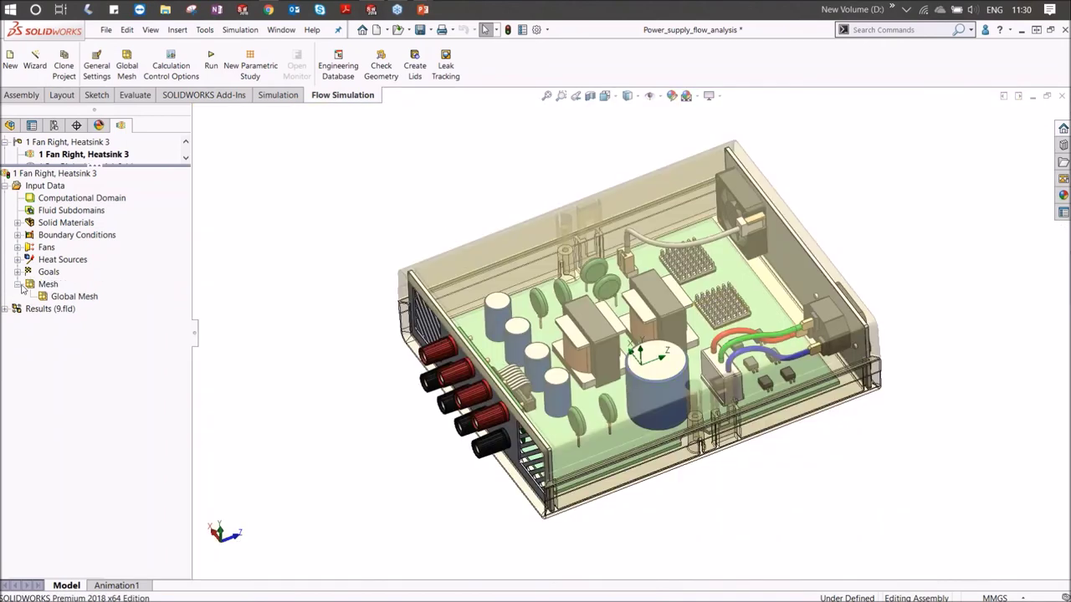
{"action": "left_click", "coordinate": [19, 284]}
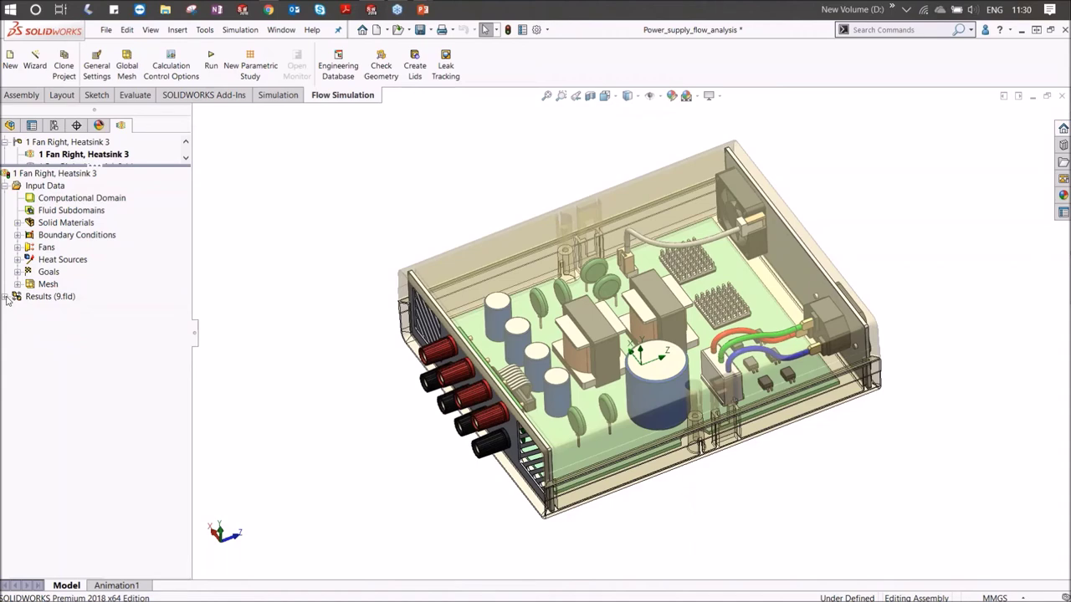
Show Cut Plot 1 from the results and move its colour legend clear of the enclosure
{"action": "left_click", "coordinate": [6, 297]}
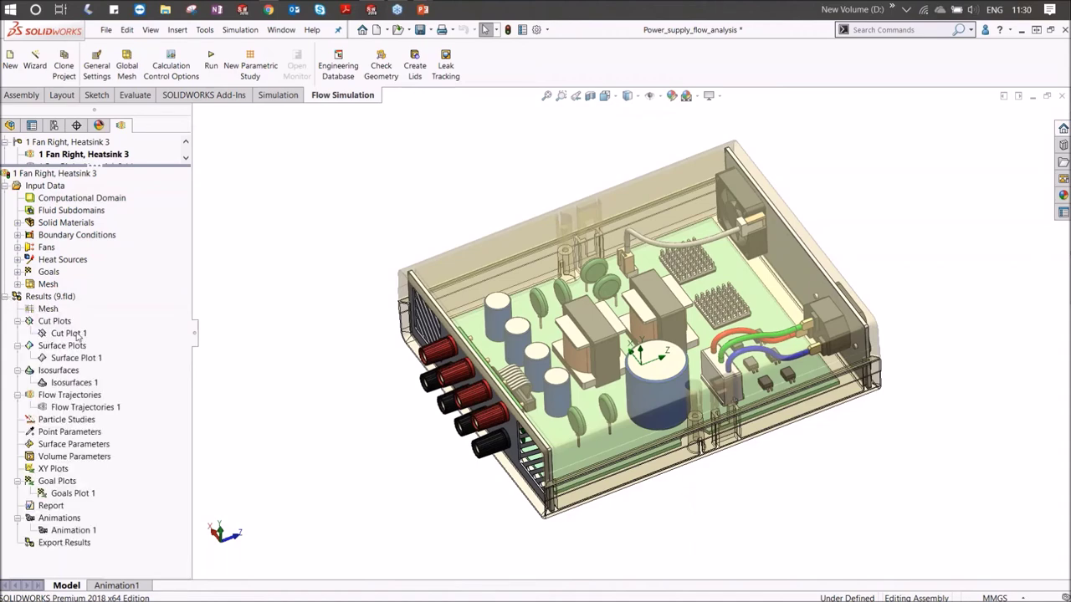
{"action": "left_click", "coordinate": [78, 335]}
{"action": "right_click", "coordinate": [82, 335]}
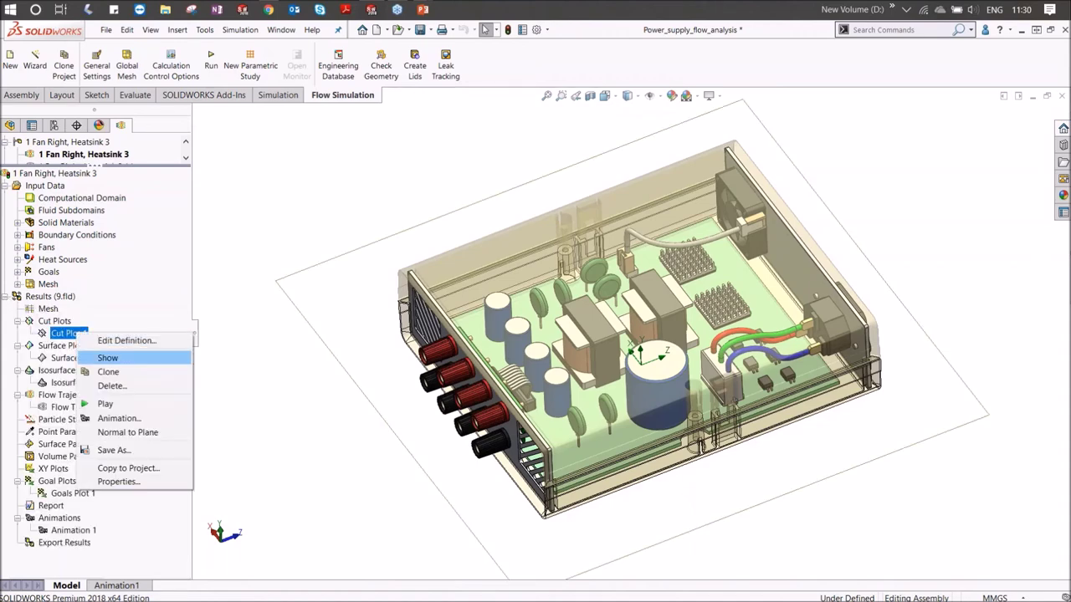
{"action": "left_click", "coordinate": [107, 357]}
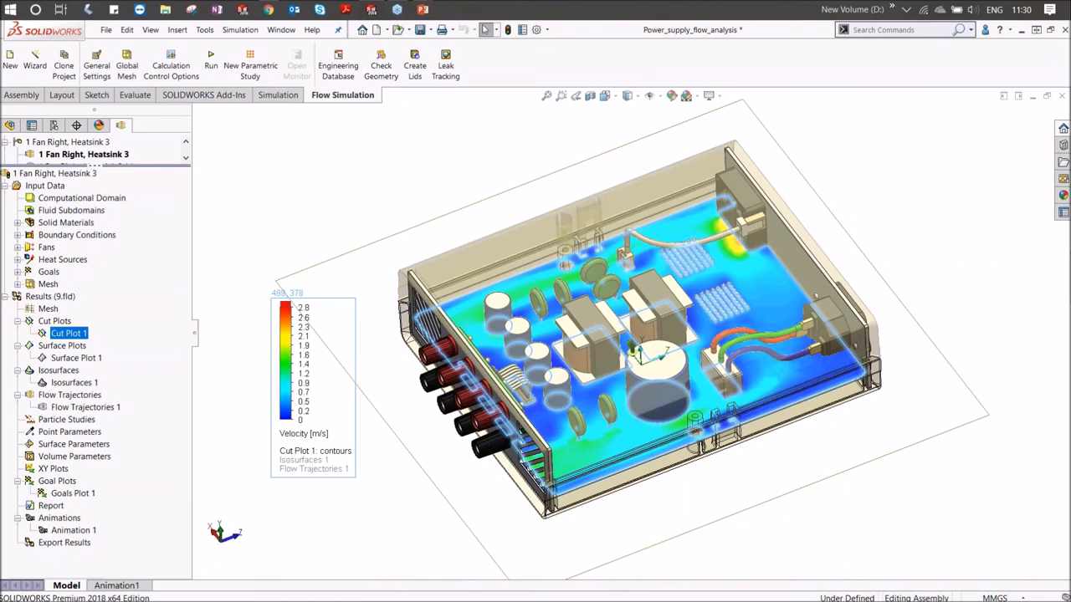
{"action": "left_click", "coordinate": [344, 227]}
{"action": "left_click_drag", "start_coordinate": [339, 471], "coordinate": [315, 326]}
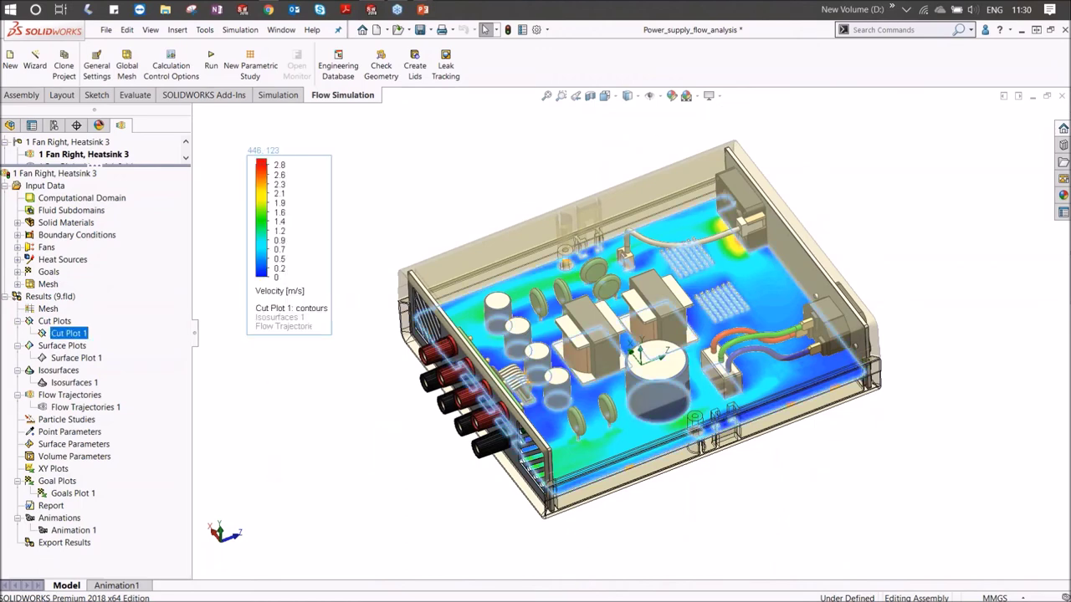
Change the parameter displayed in the cut plot legend to Temperature
{"action": "left_click", "coordinate": [280, 291]}
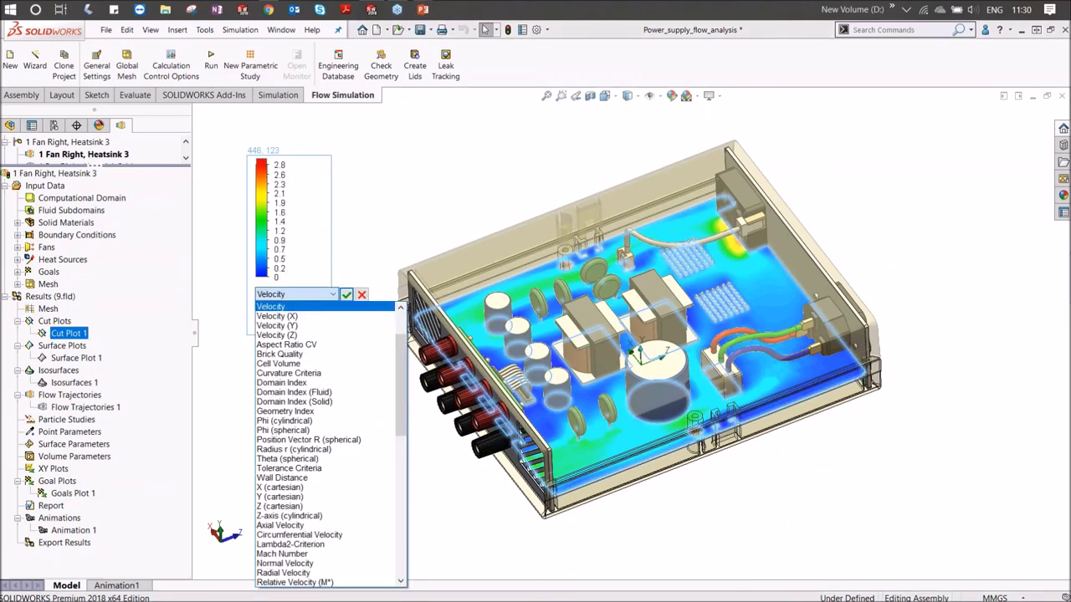
{"action": "scroll", "coordinate": [326, 373], "scroll_direction": "up", "scroll_amount": 2}
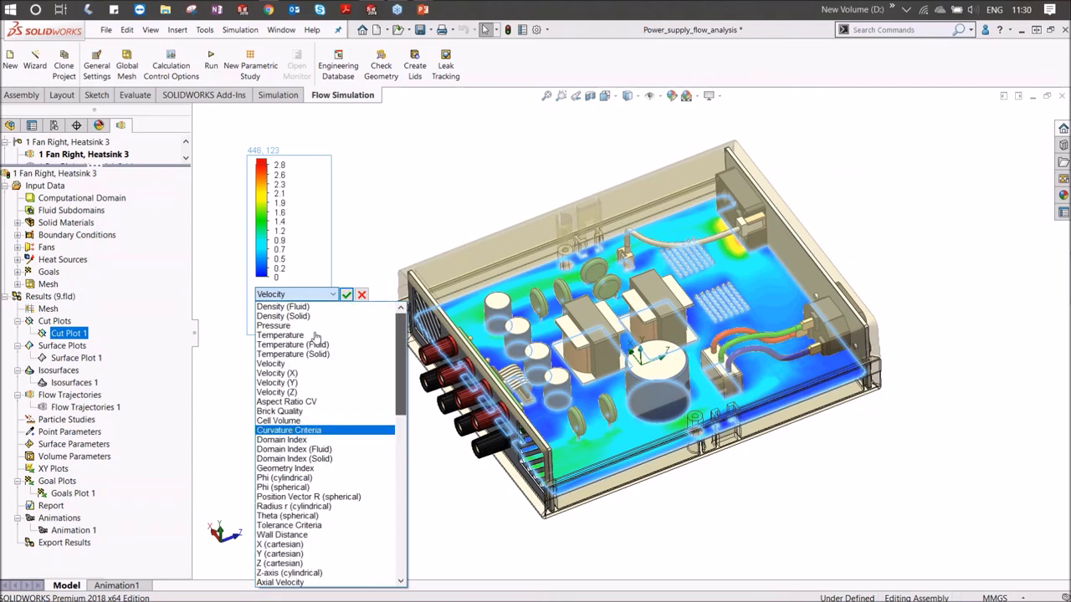
{"action": "left_click", "coordinate": [280, 334]}
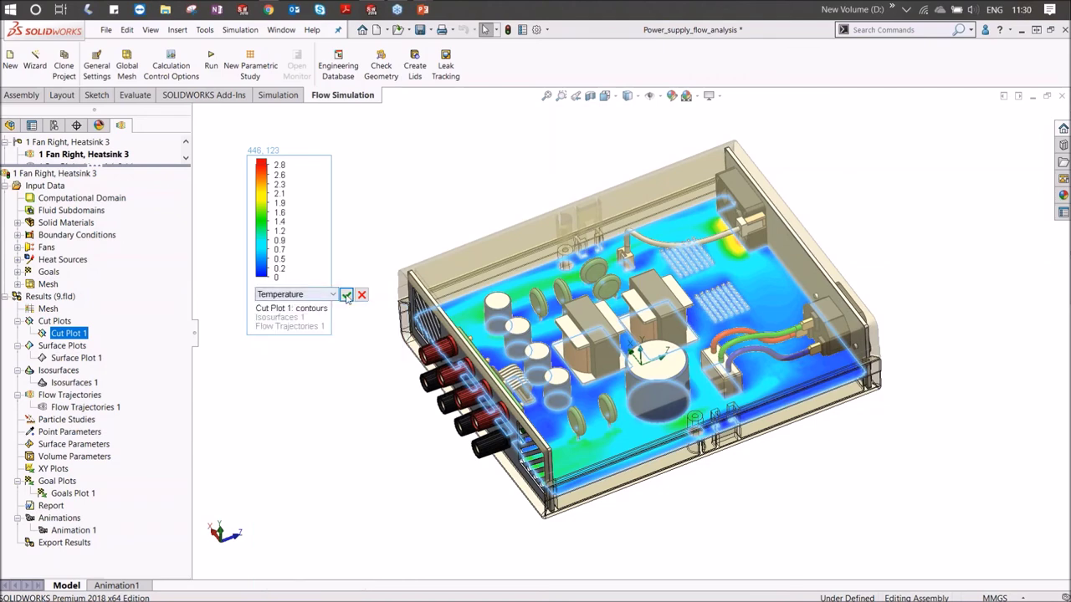
{"action": "left_click", "coordinate": [347, 295]}
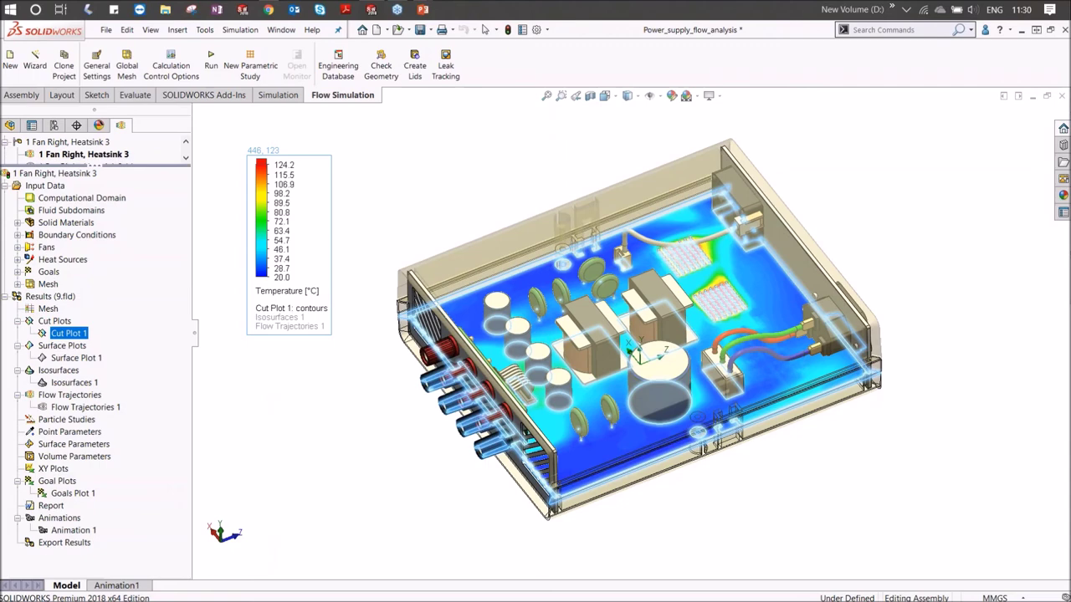
Open the definition of Cut Plot 1, try shifting its cutting plane and turn on the detailed preview
{"action": "right_click", "coordinate": [77, 333]}
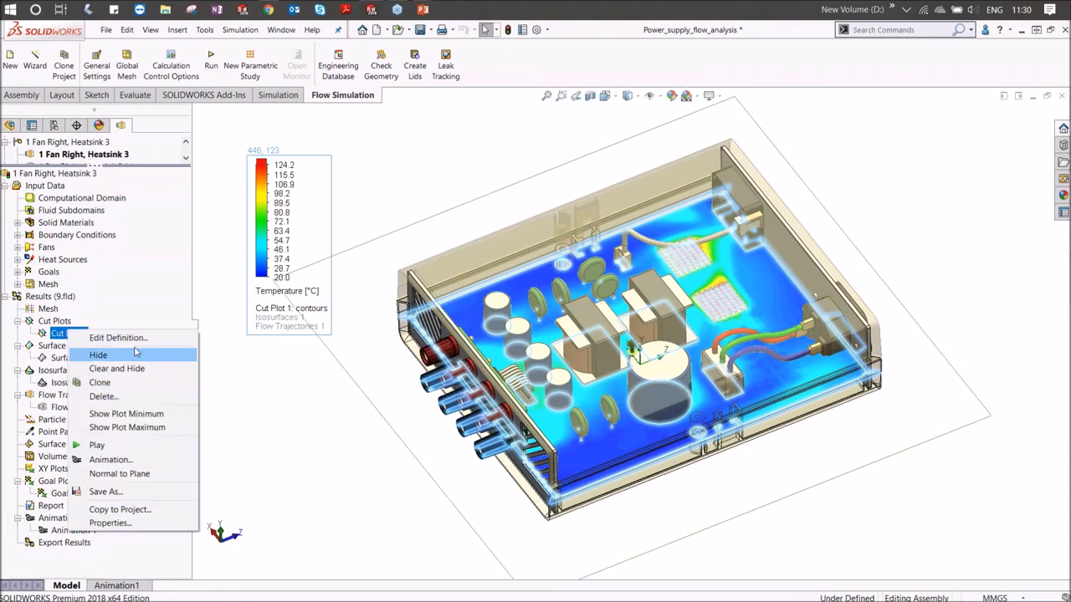
{"action": "left_click", "coordinate": [117, 338]}
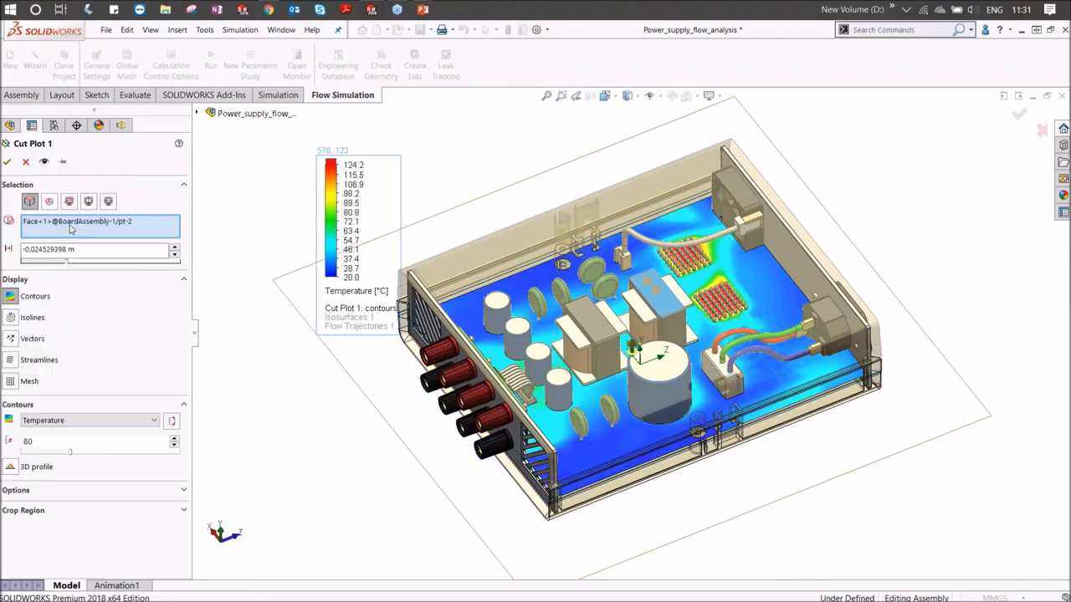
{"action": "middle_click_drag", "start_coordinate": [636, 351], "coordinate": [602, 322]}
{"action": "left_click_drag", "start_coordinate": [634, 345], "coordinate": [635, 360]}
{"action": "key", "text": "ctrl+z"}
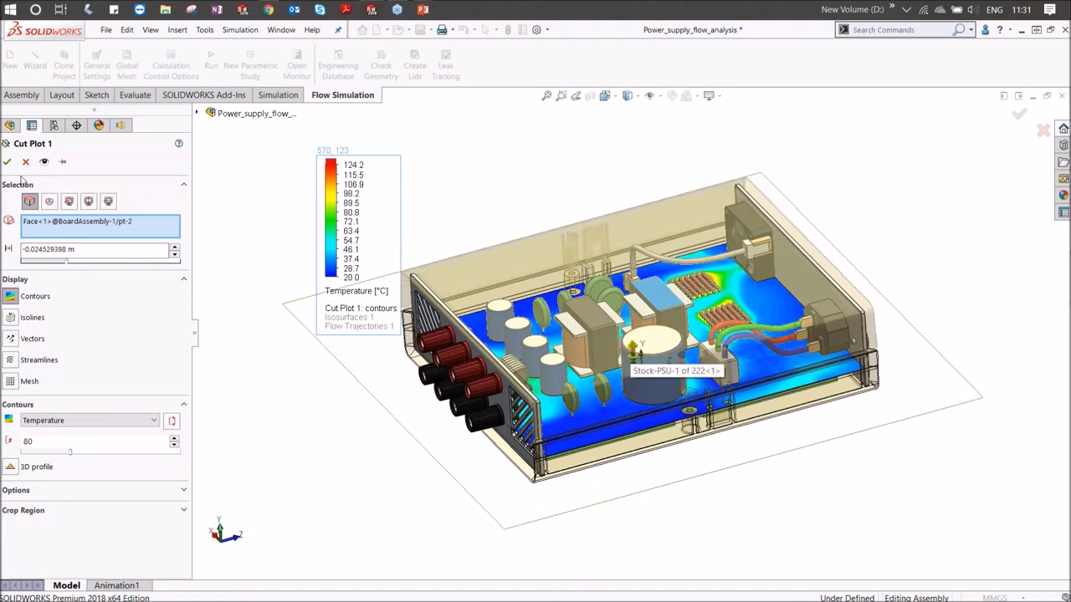
{"action": "left_click", "coordinate": [44, 163]}
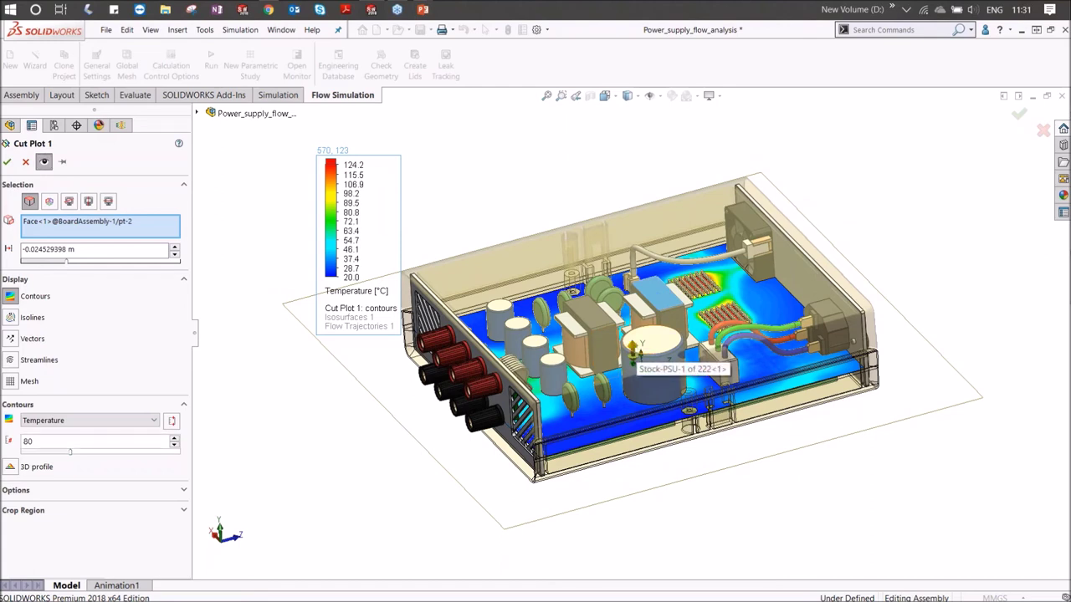
Preview the cut plane raised to an offset of about -0.0038 m, return it to -0.024529398 m and accept the plot
{"action": "left_click_drag", "start_coordinate": [633, 344], "coordinate": [632, 311]}
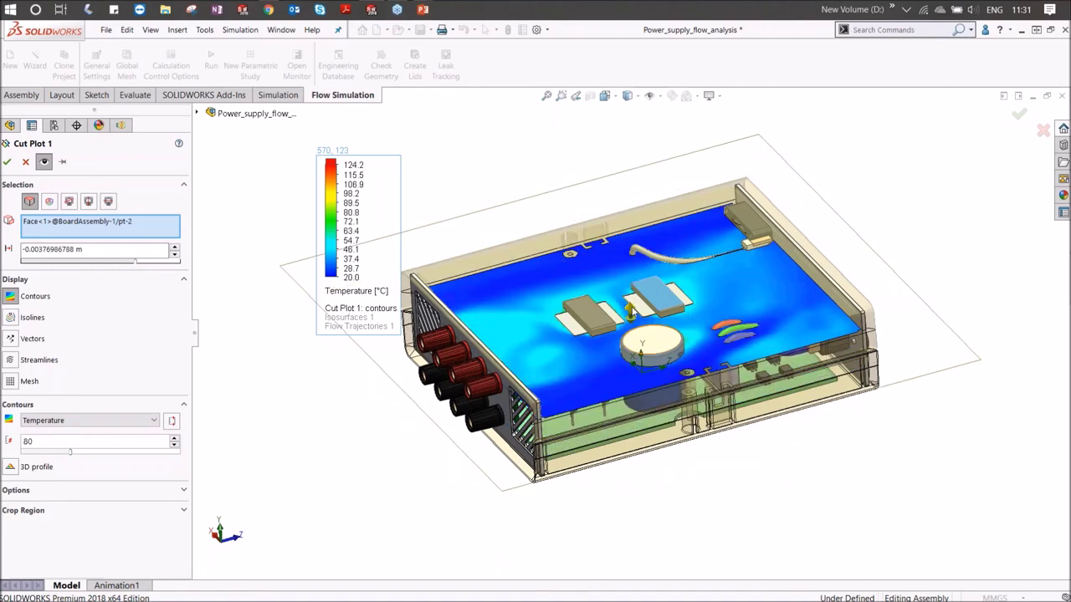
{"action": "left_click_drag", "start_coordinate": [636, 319], "coordinate": [640, 346]}
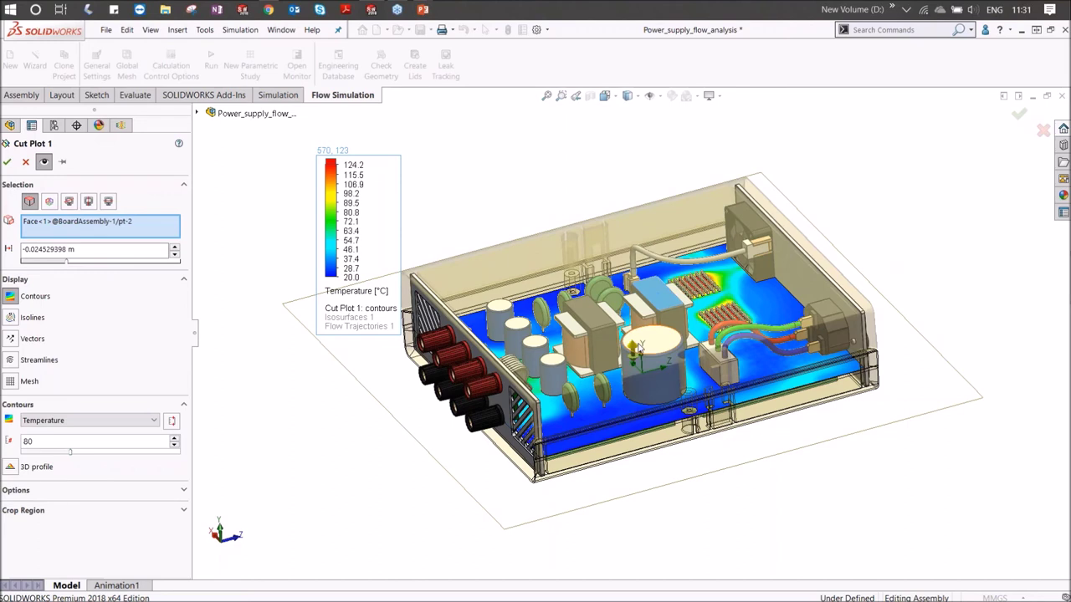
{"action": "left_click", "coordinate": [8, 161]}
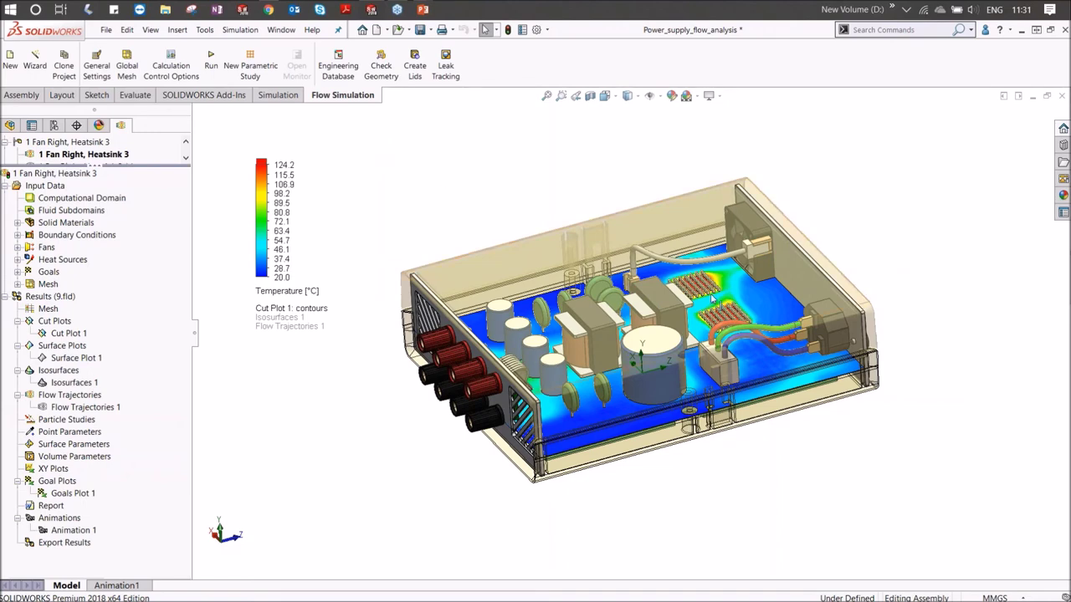
Set the temperature legend's maximum to 130.157017 °C and its minimum to 20.4768092 °C, and fit the whole enclosure in view
{"action": "scroll", "coordinate": [666, 297], "scroll_direction": "down", "scroll_amount": 3}
{"action": "scroll", "coordinate": [667, 297], "scroll_direction": "down", "scroll_amount": 3}
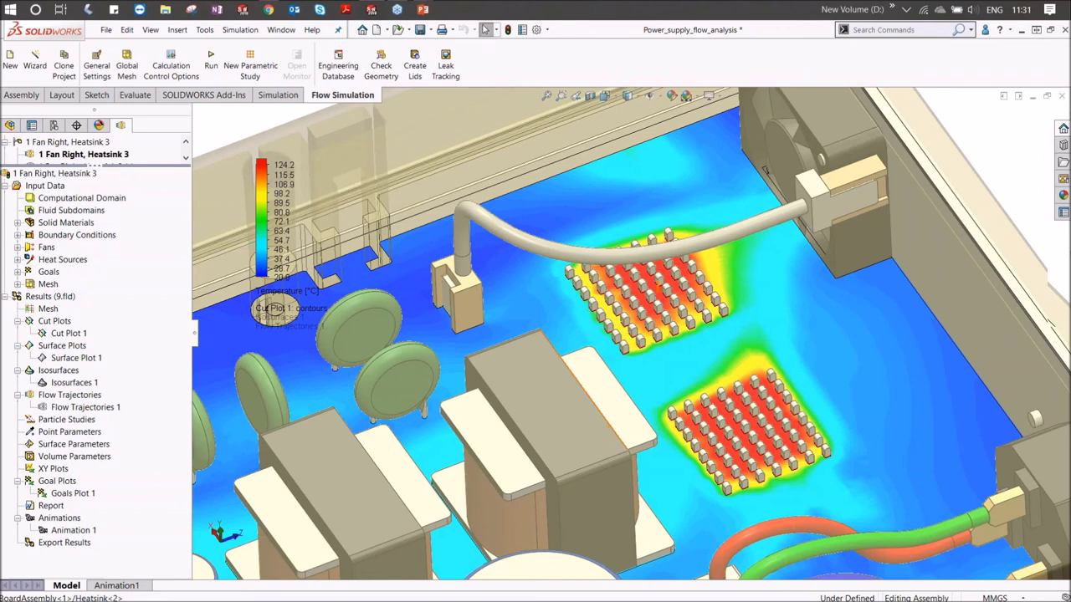
{"action": "left_click", "coordinate": [283, 165]}
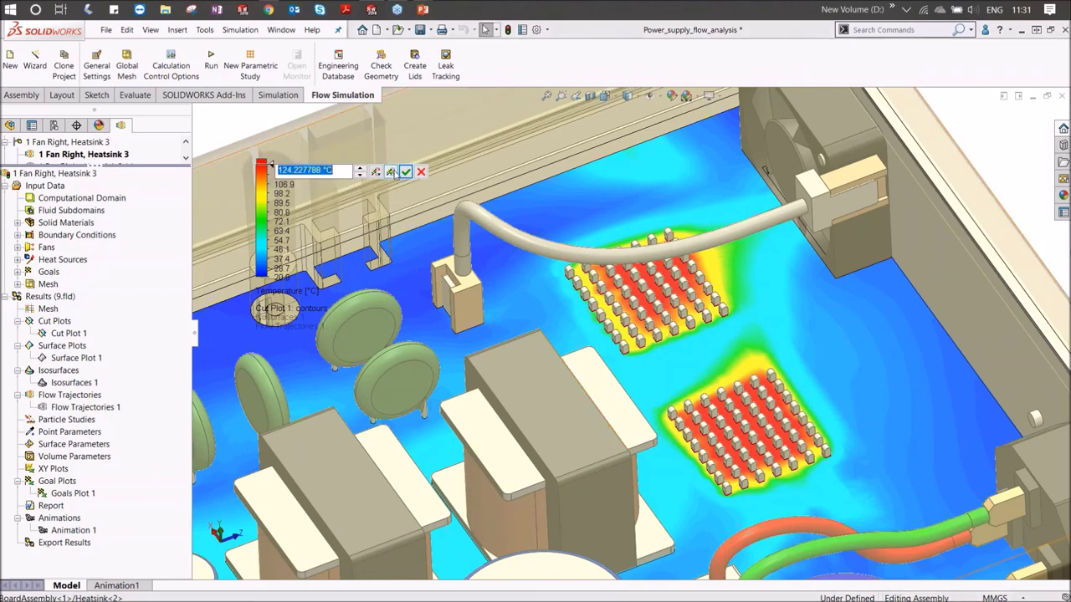
{"action": "left_click", "coordinate": [391, 173]}
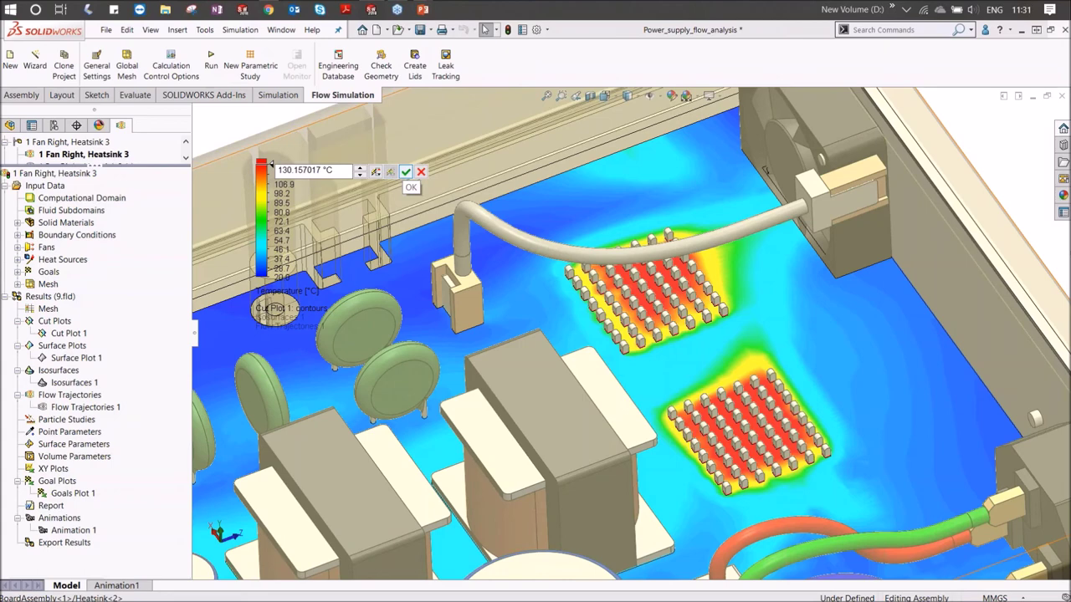
{"action": "left_click", "coordinate": [406, 172]}
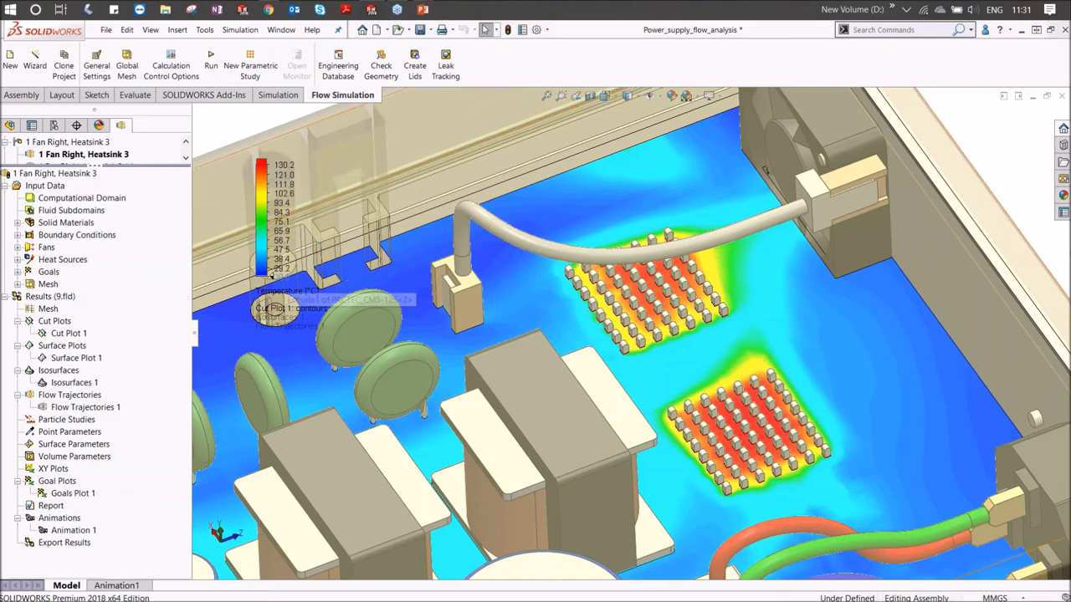
{"action": "left_click", "coordinate": [282, 276]}
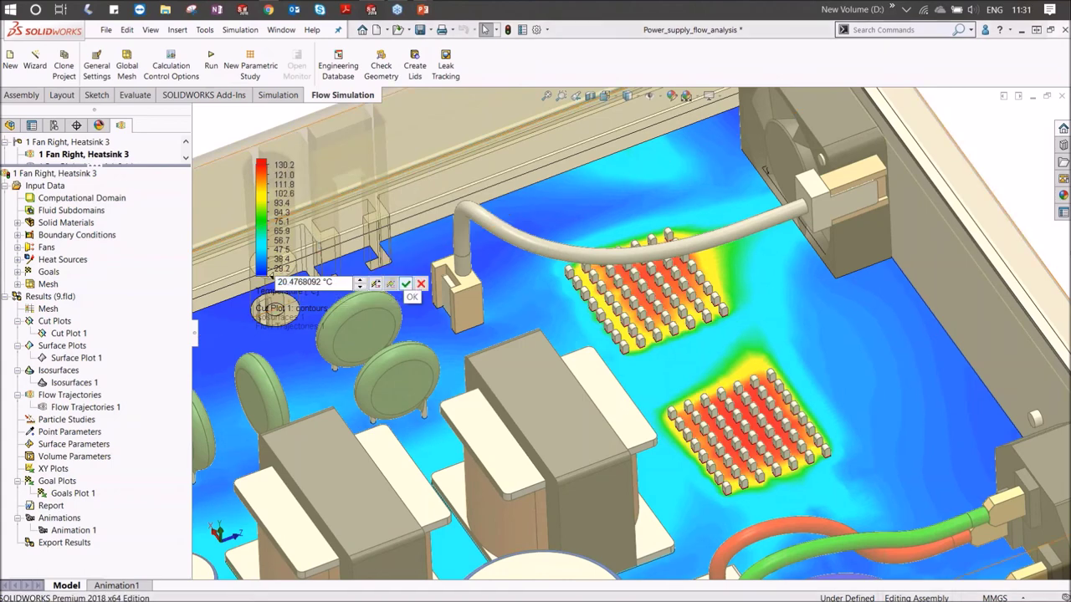
{"action": "left_click", "coordinate": [406, 285]}
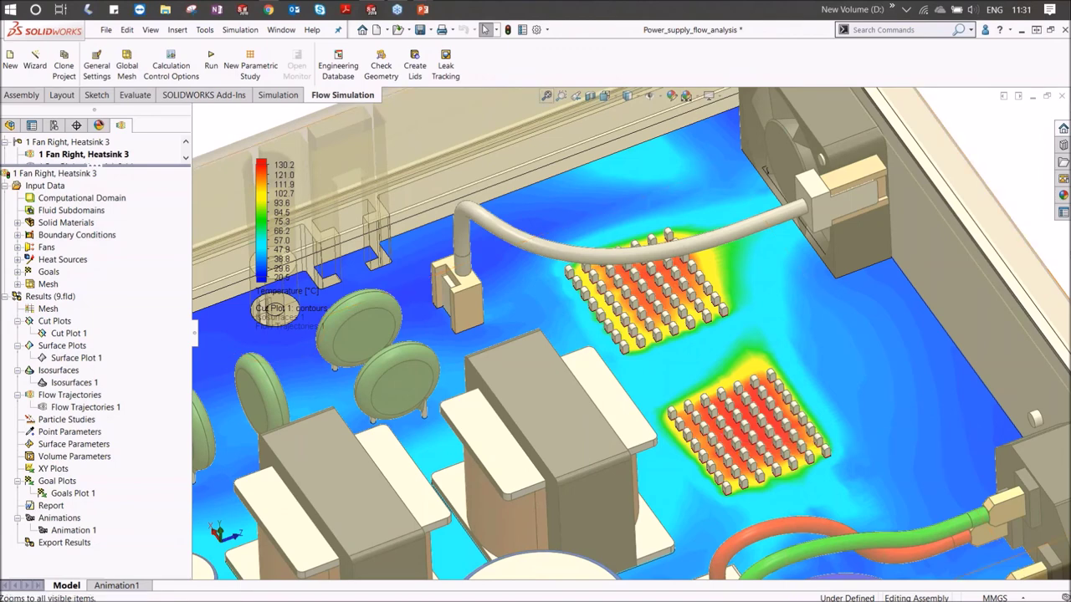
{"action": "left_click", "coordinate": [546, 96]}
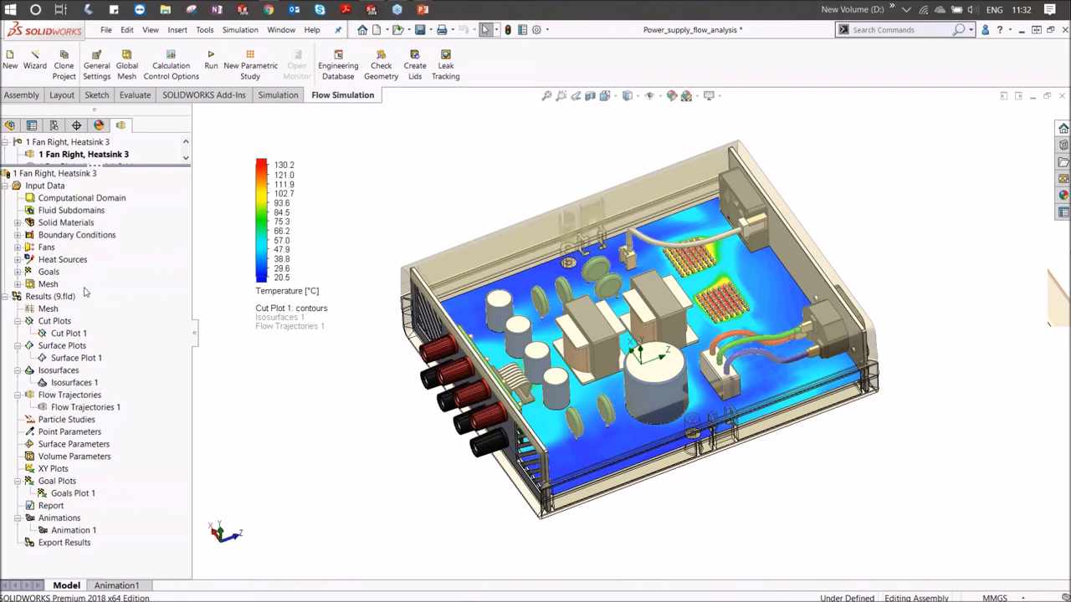
Hide Cut Plot 1 and show Flow Trajectories 1, agreeing to proceed with dynamic trajectories
{"action": "right_click", "coordinate": [74, 334]}
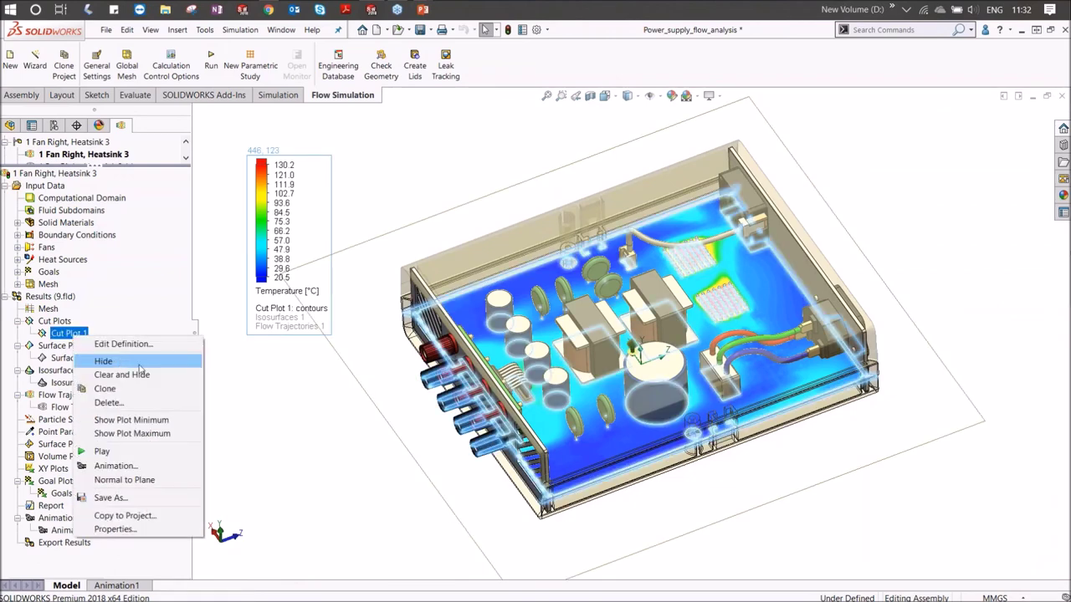
{"action": "left_click", "coordinate": [139, 368]}
{"action": "right_click", "coordinate": [110, 407]}
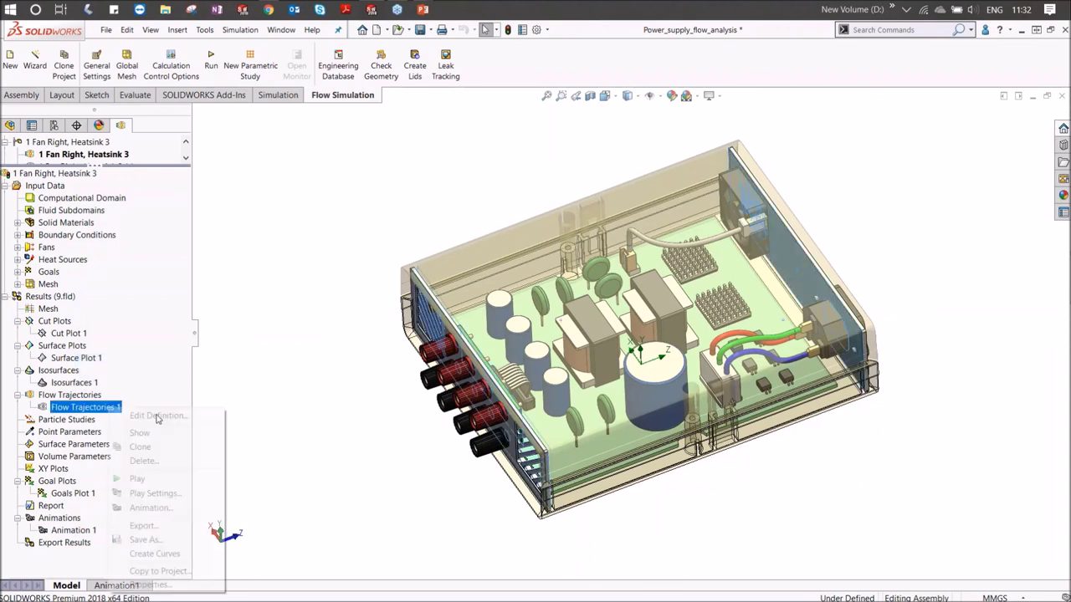
{"action": "left_click", "coordinate": [140, 433]}
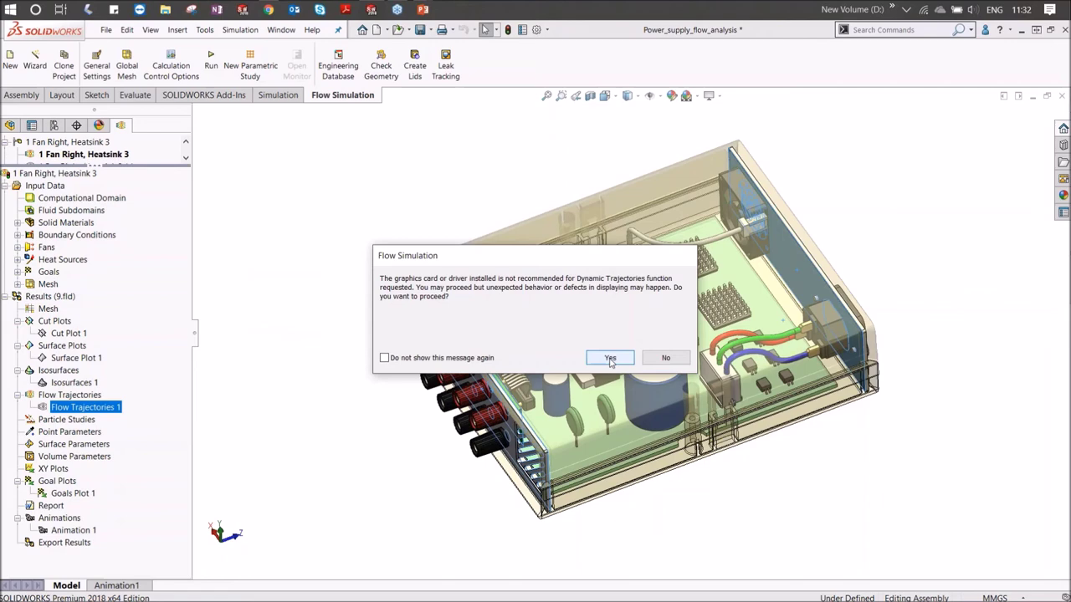
{"action": "key", "text": "Return"}
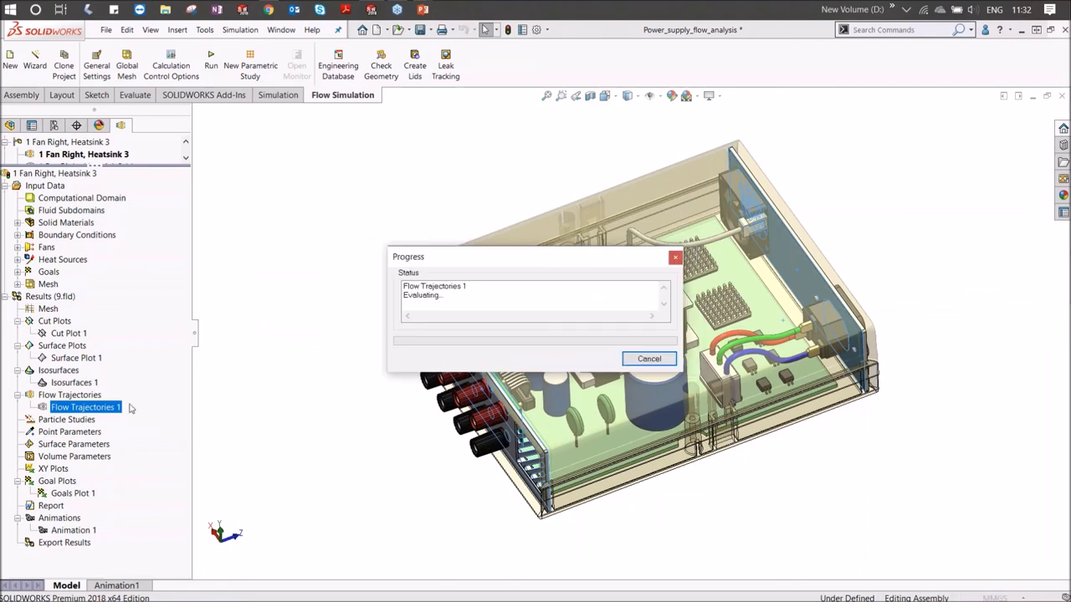
Play the Flow Trajectories 1 animation, examine the airflow around the heatsinks and components, and stop the playback
{"action": "right_click", "coordinate": [110, 410]}
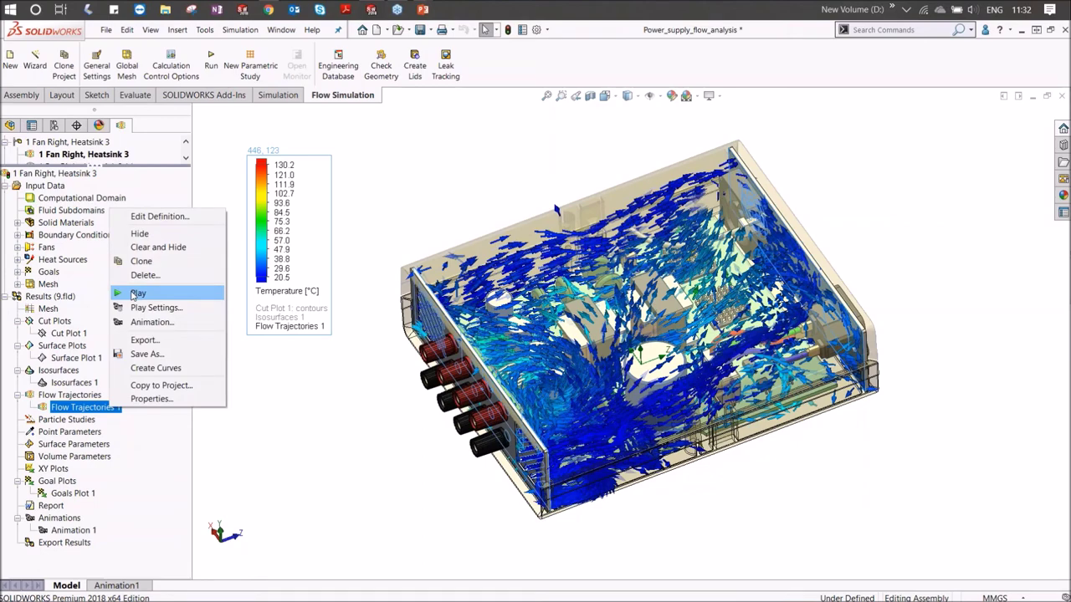
{"action": "left_click", "coordinate": [136, 294]}
{"action": "middle_click_drag", "start_coordinate": [396, 489], "coordinate": [362, 477]}
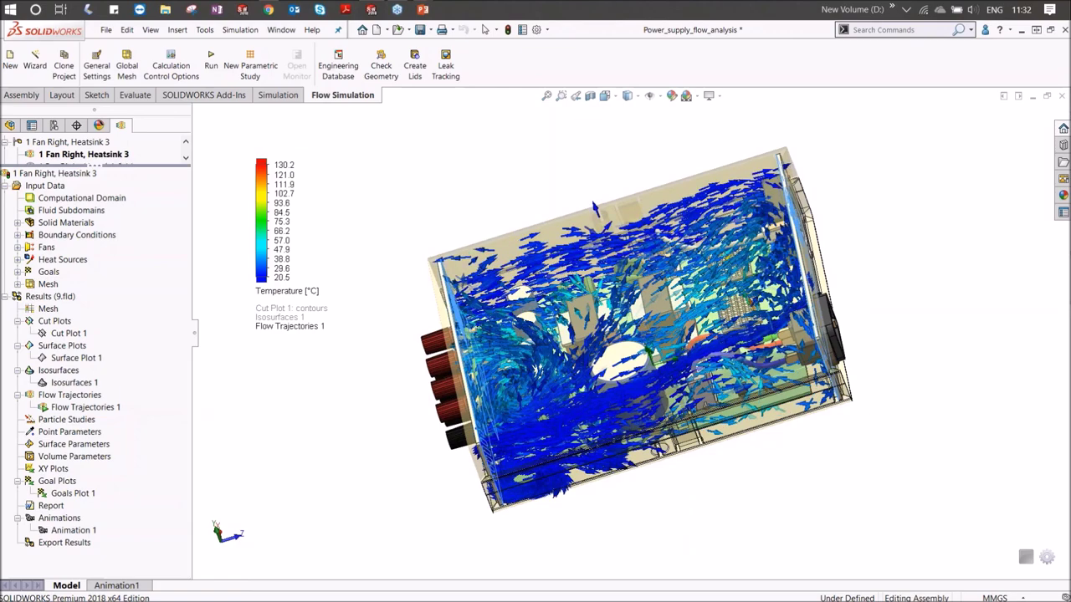
{"action": "scroll", "coordinate": [715, 320], "scroll_direction": "down", "scroll_amount": 5}
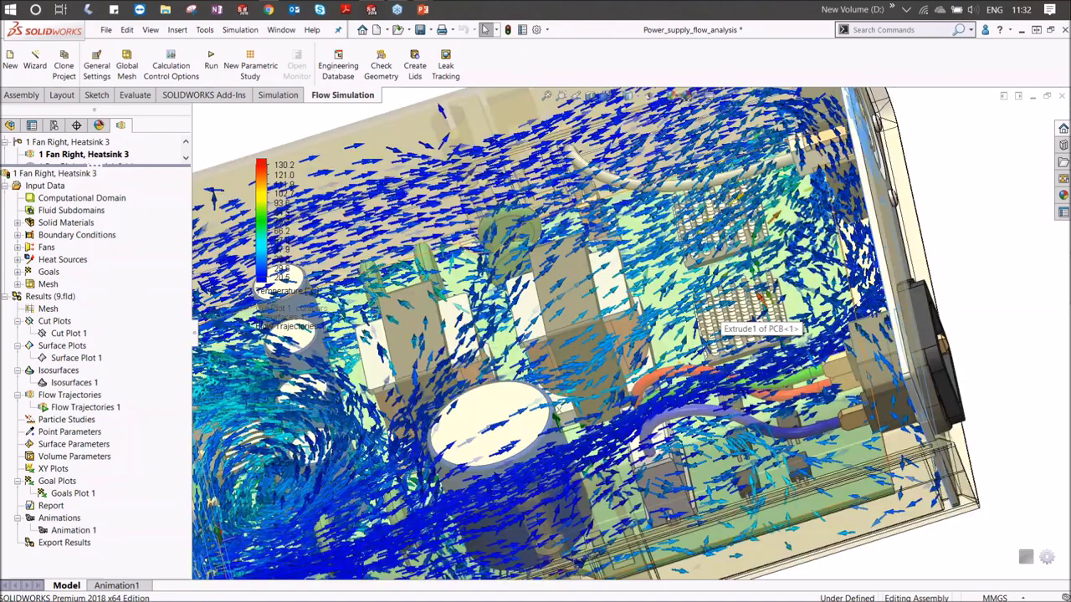
{"action": "middle_click_drag", "start_coordinate": [718, 322], "coordinate": [563, 384]}
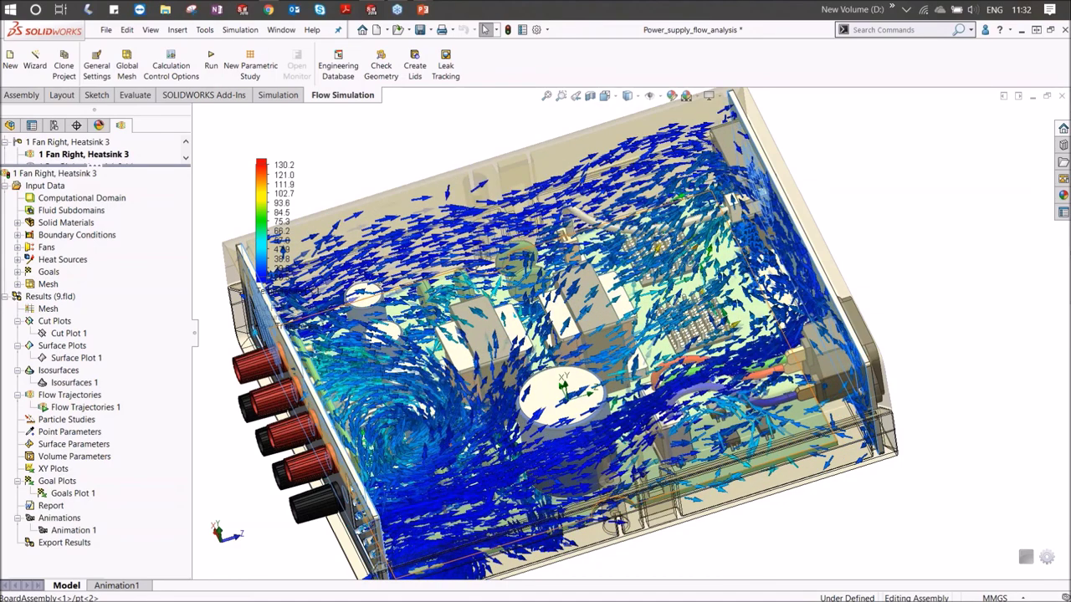
{"action": "right_click", "coordinate": [96, 407]}
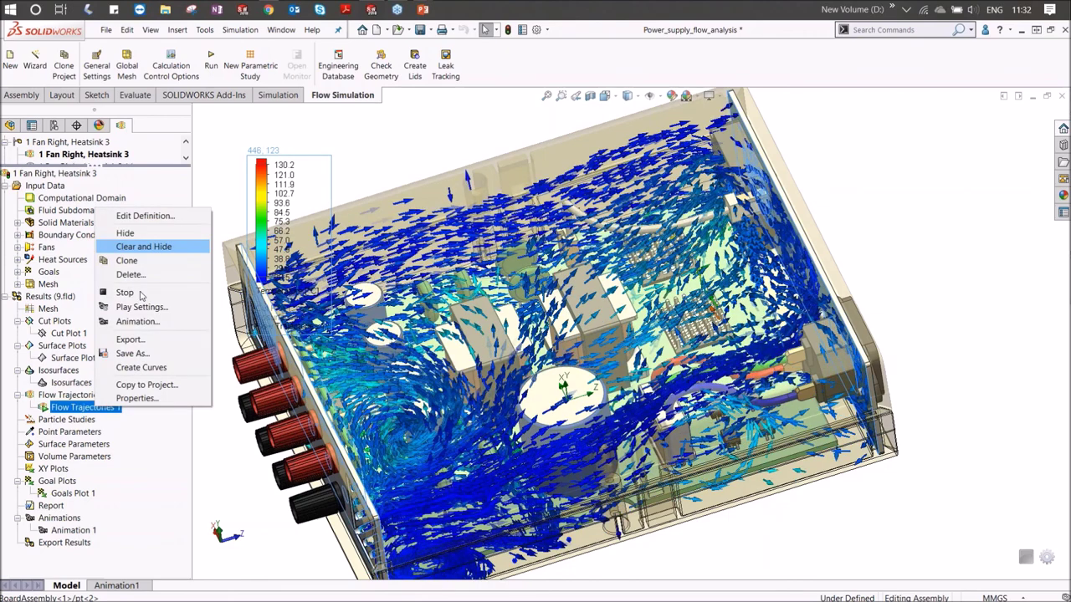
{"action": "left_click", "coordinate": [139, 293]}
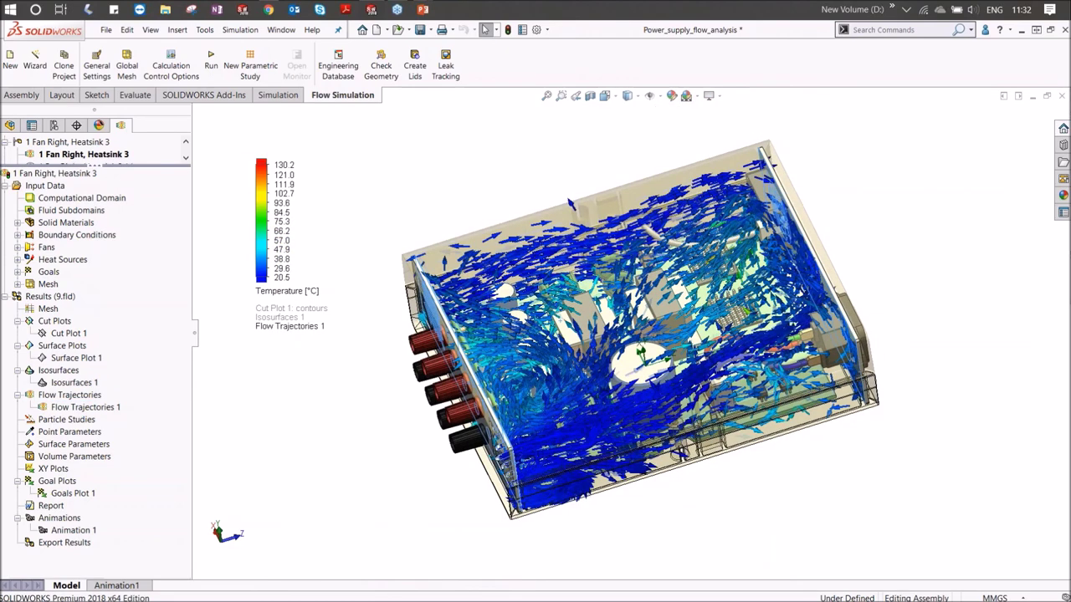
Enlarge the project list and hide Flow Trajectories 1
{"action": "left_click_drag", "start_coordinate": [94, 166], "coordinate": [95, 240]}
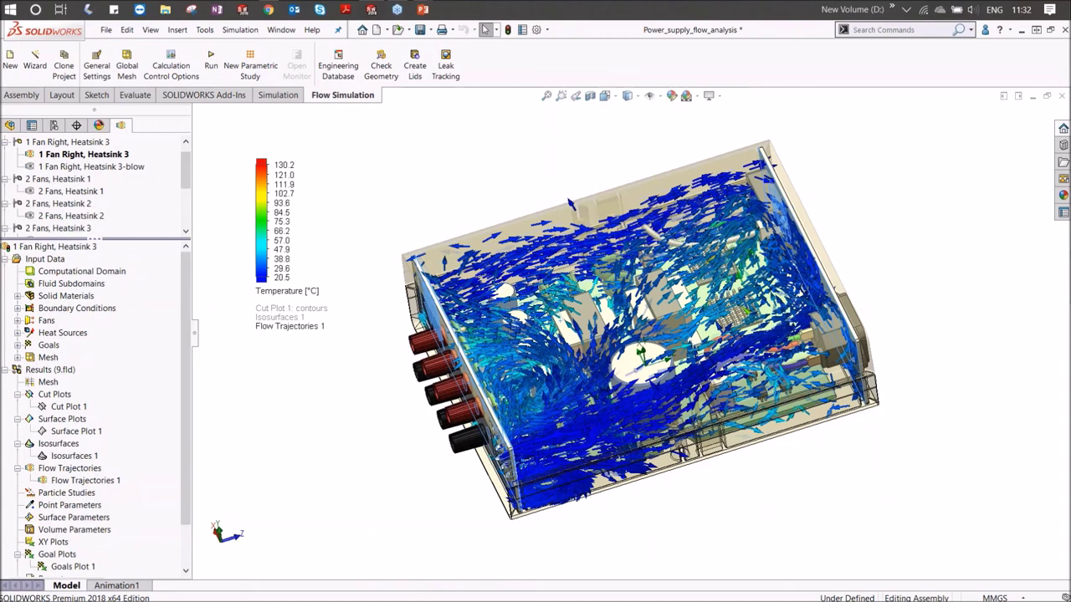
{"action": "right_click", "coordinate": [67, 481]}
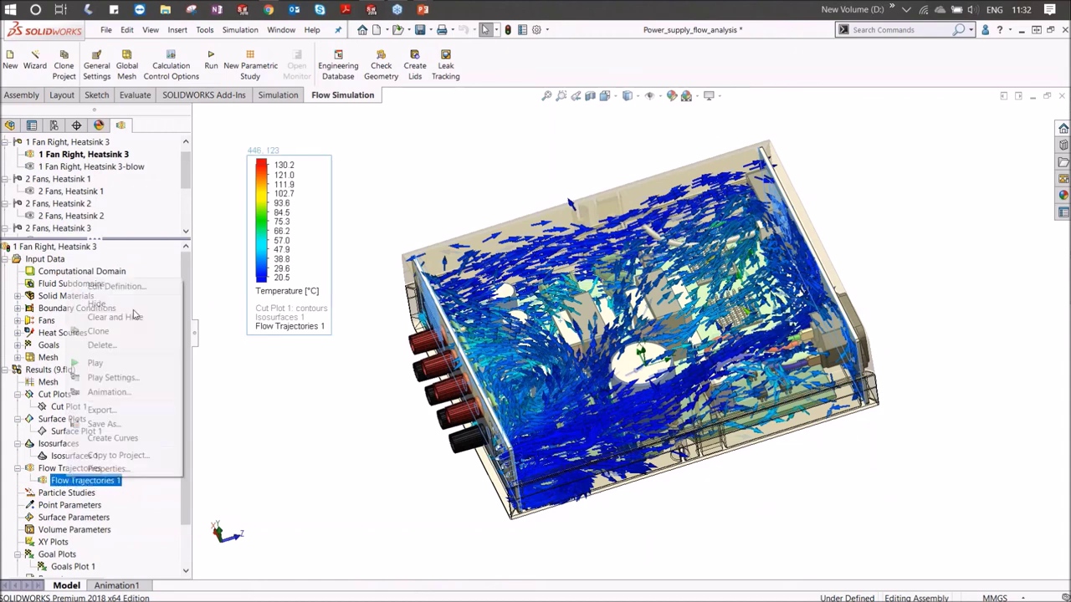
{"action": "left_click", "coordinate": [159, 301]}
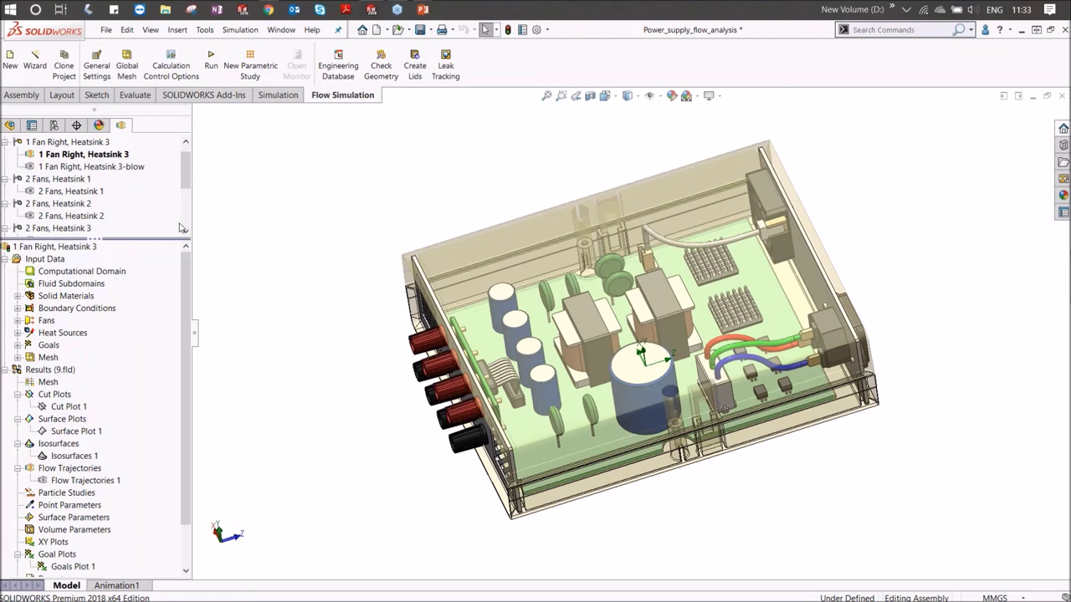
Activate the 2 Fans, Heatsink 1 project
{"action": "right_click", "coordinate": [114, 159]}
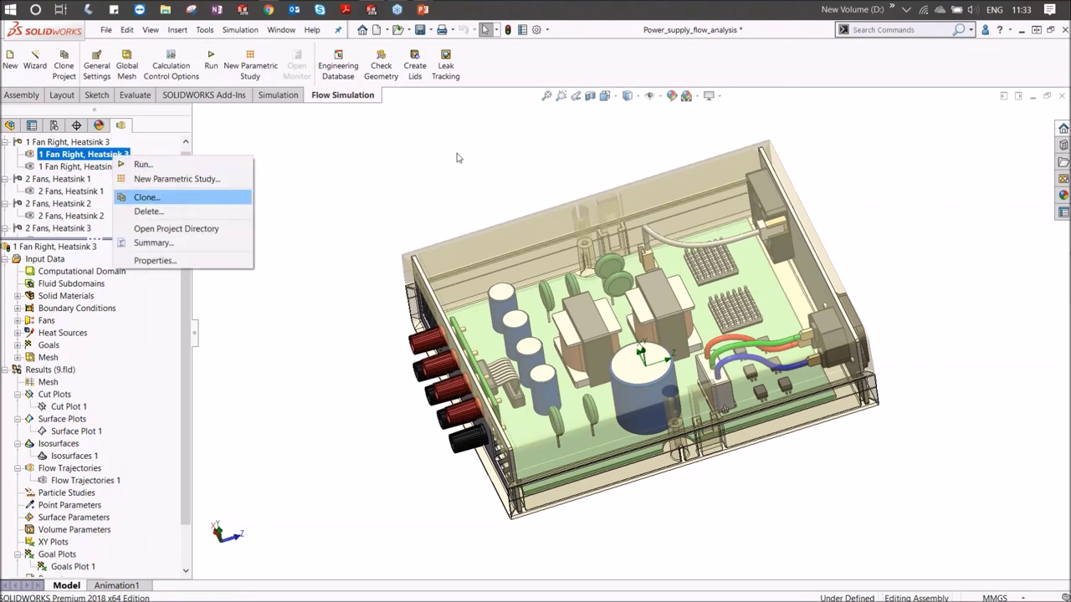
{"action": "left_click", "coordinate": [405, 164]}
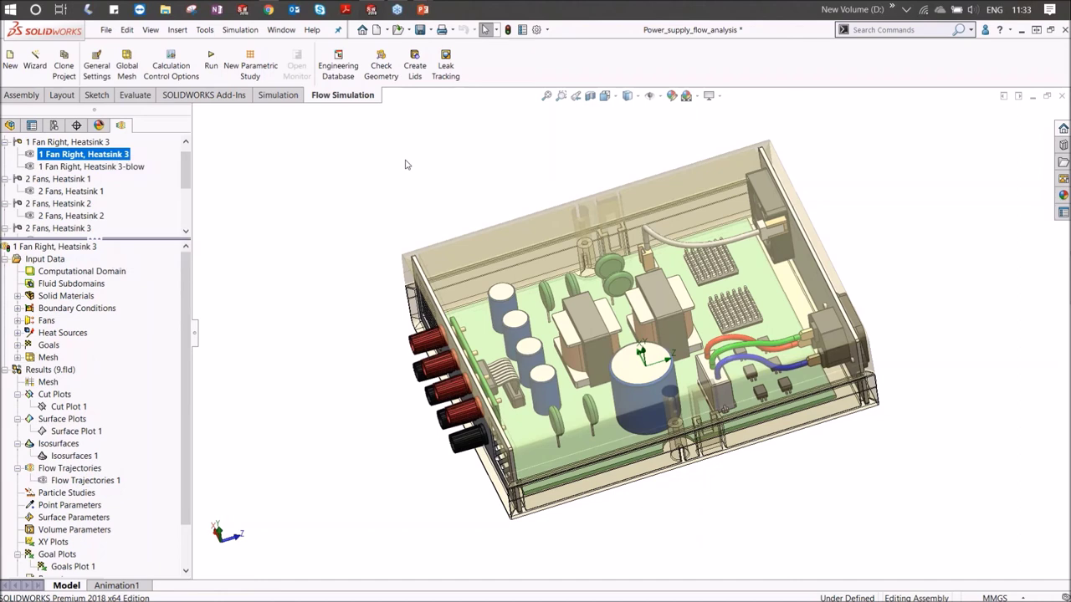
{"action": "left_click", "coordinate": [142, 168]}
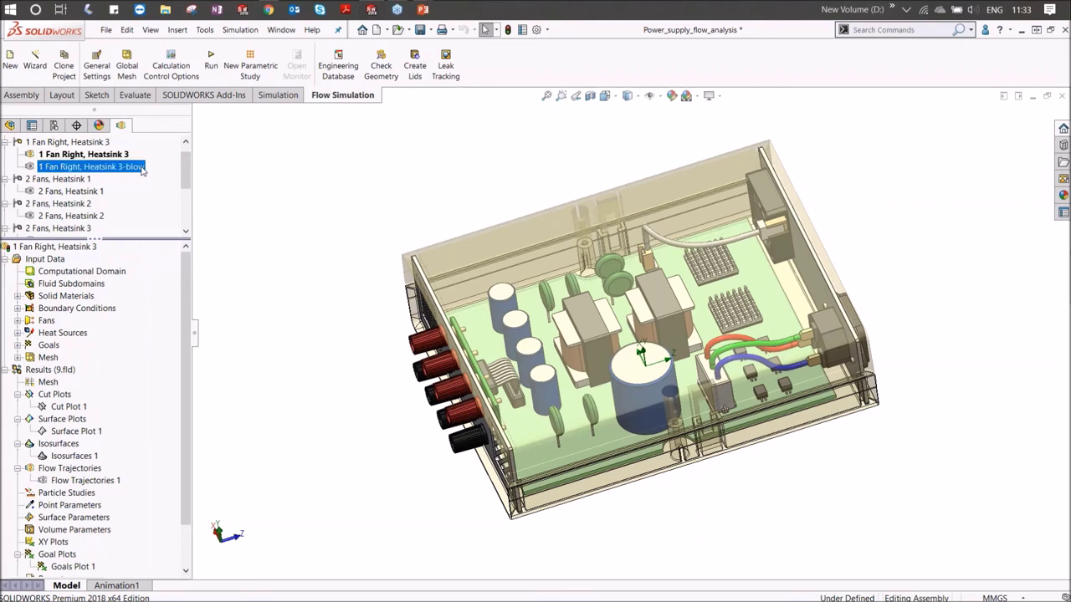
{"action": "left_click", "coordinate": [76, 192]}
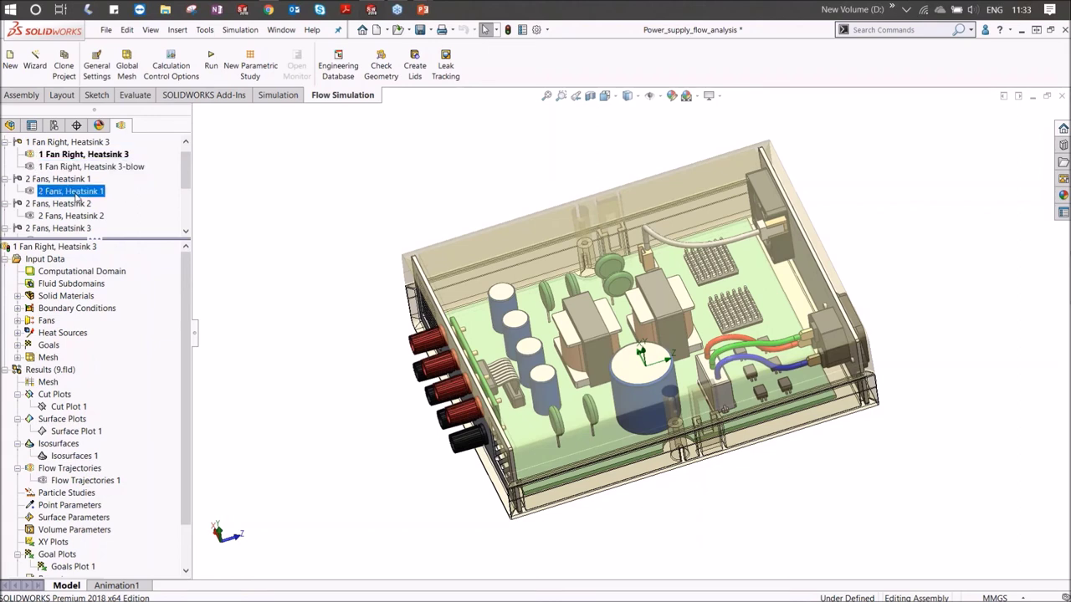
{"action": "right_click", "coordinate": [76, 194]}
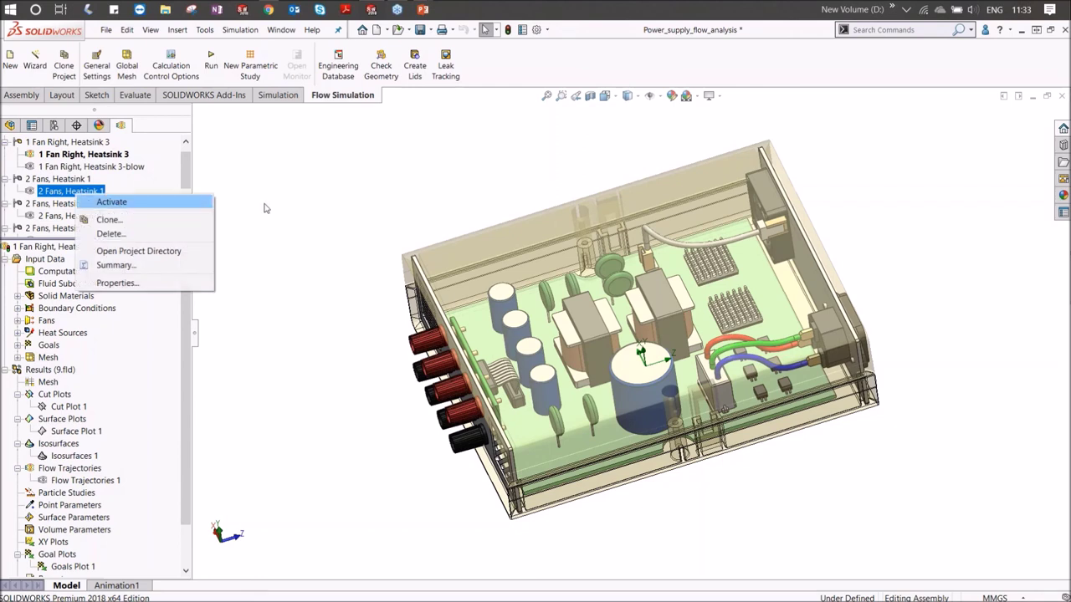
{"action": "key", "text": "Return"}
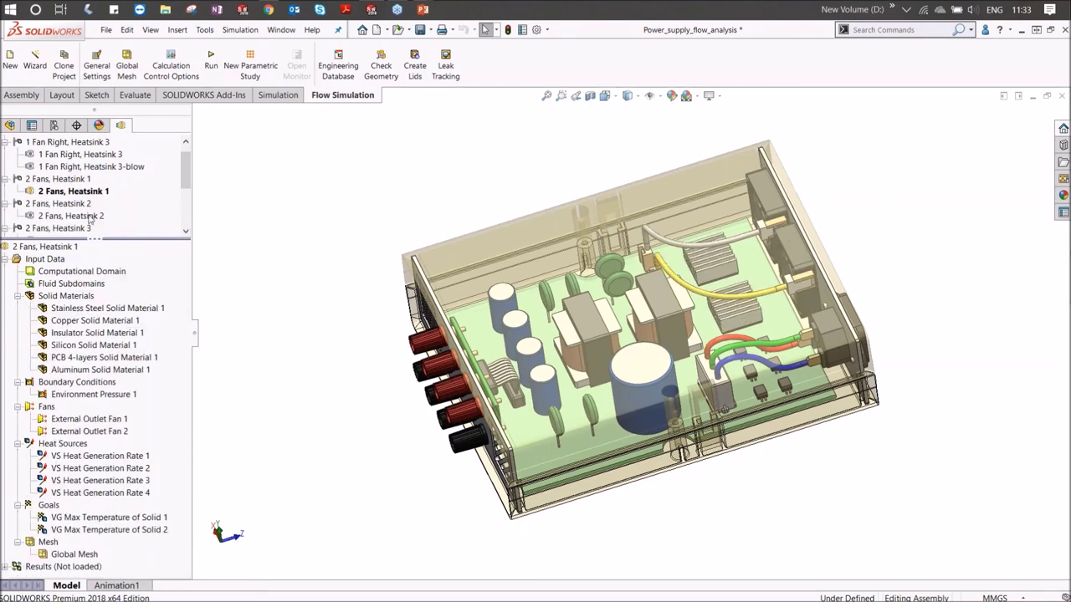
Activate the 2 Fans, Heatsink 2 project and browse further down the project list
{"action": "right_click", "coordinate": [89, 217]}
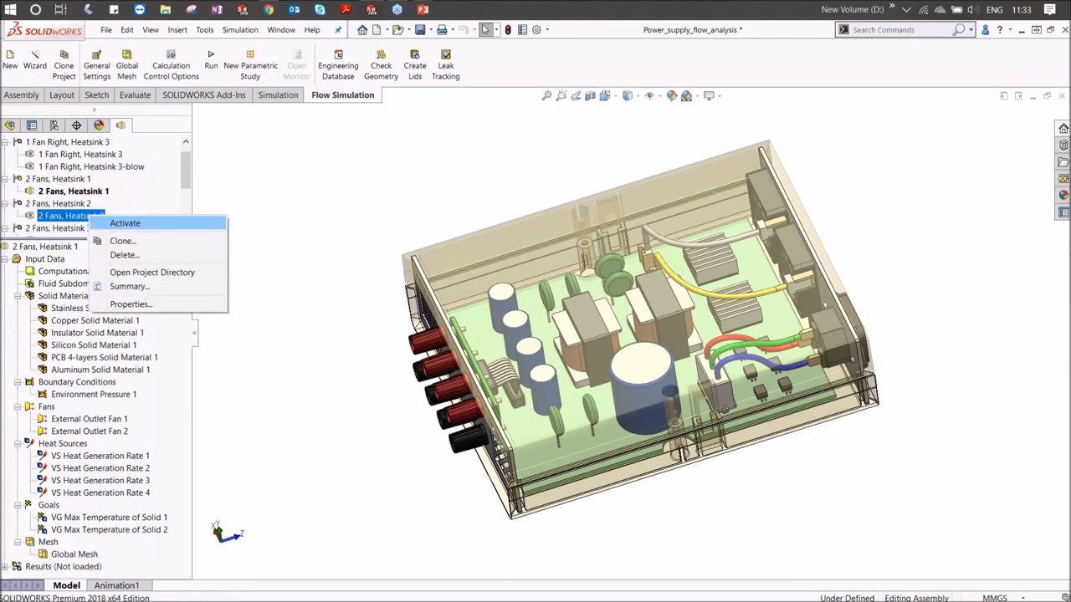
{"action": "left_click", "coordinate": [167, 223]}
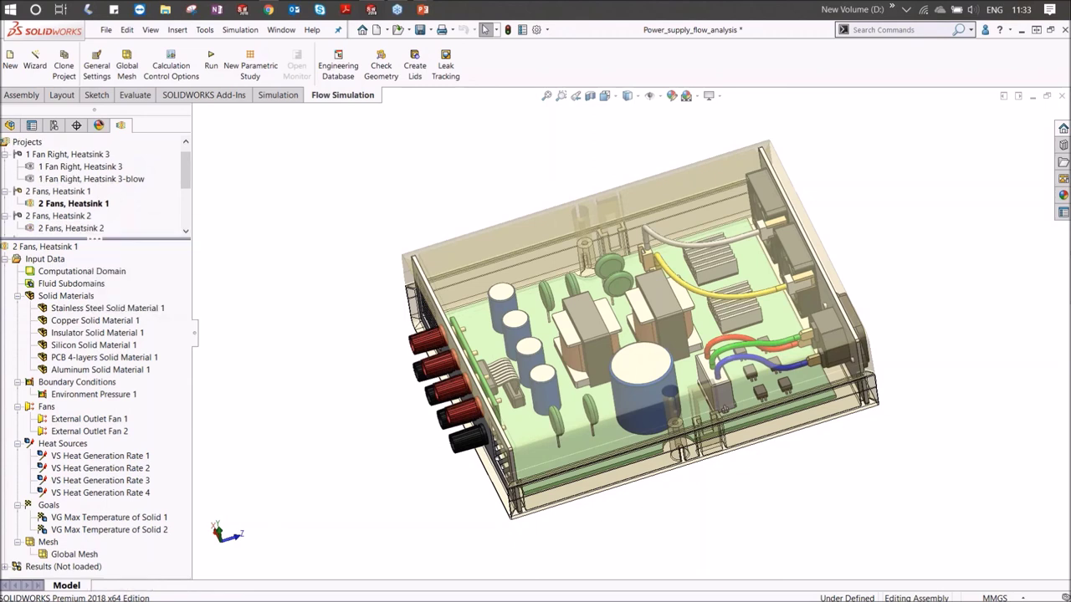
{"action": "left_click", "coordinate": [186, 233]}
{"action": "left_click", "coordinate": [185, 233]}
{"action": "scroll", "coordinate": [186, 233], "scroll_direction": "down", "scroll_amount": 2}
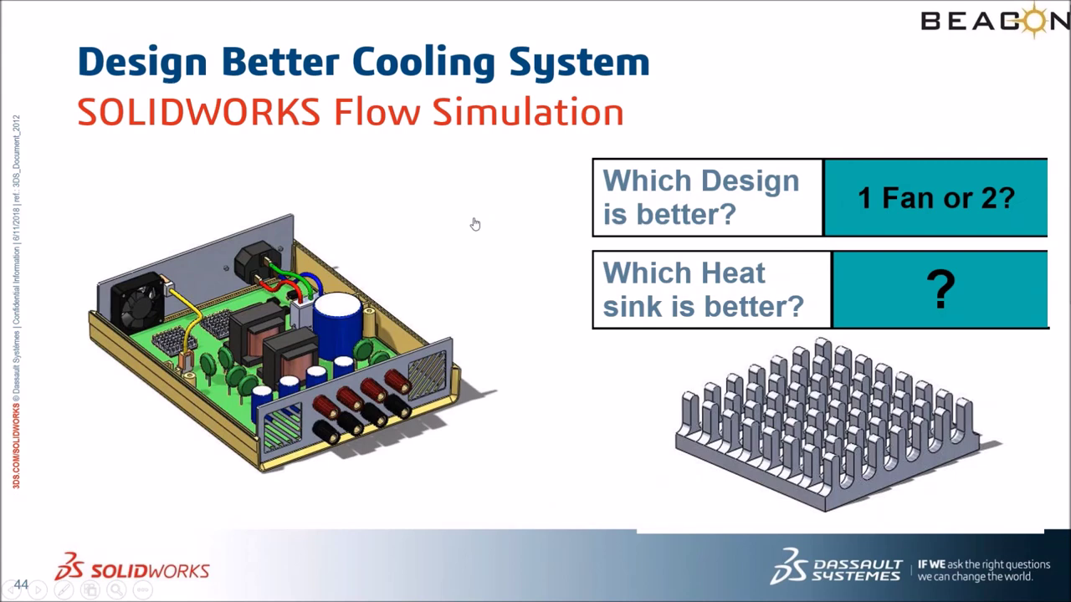
{"action": "left_click", "coordinate": [402, 217]}
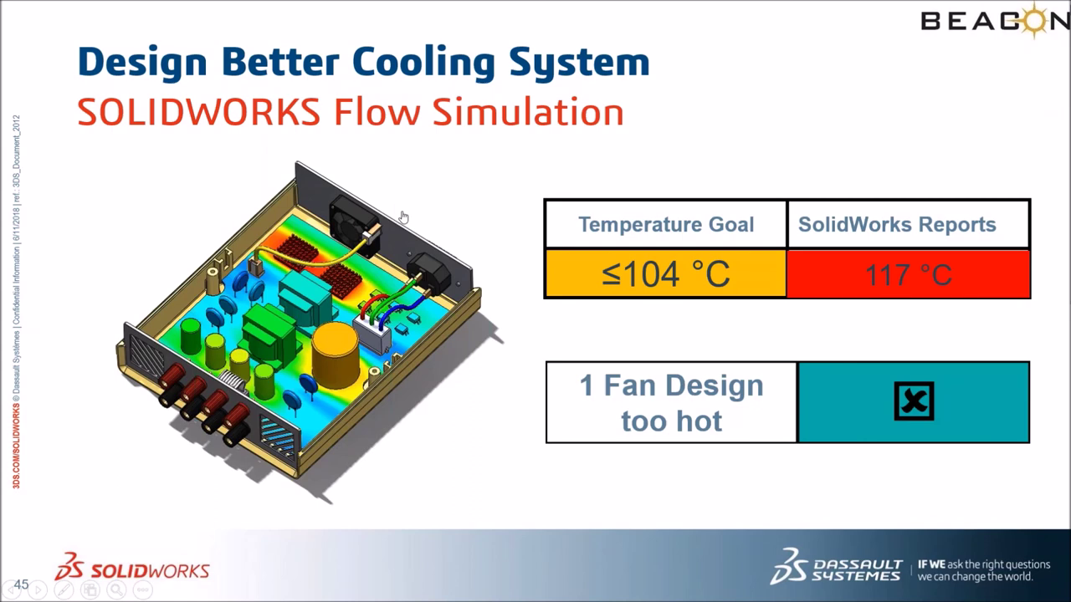